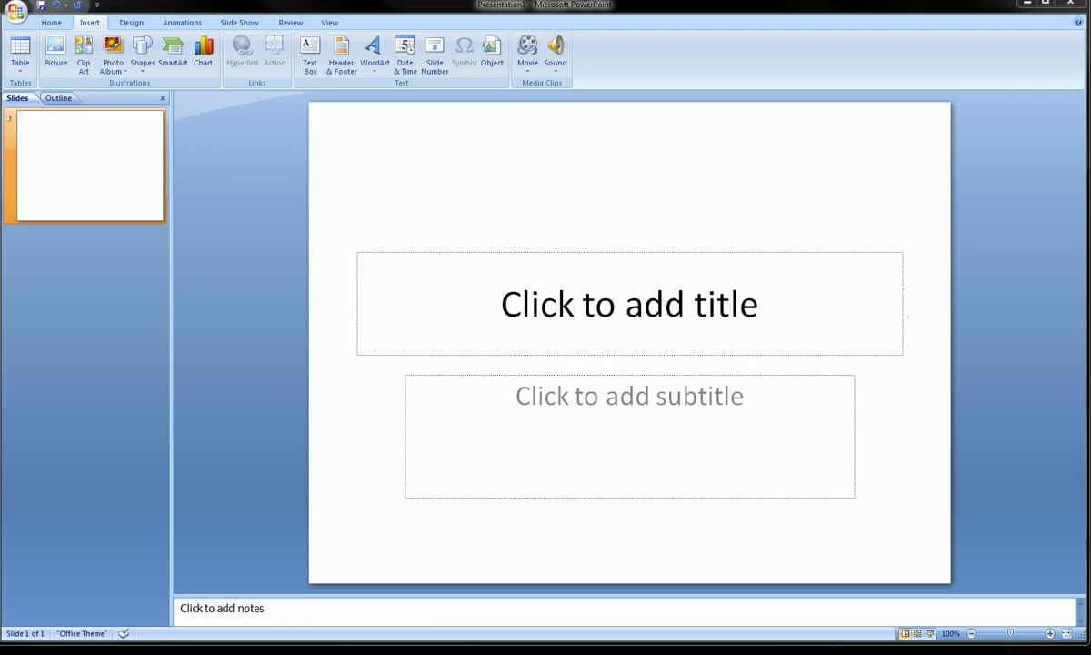
- Show the Home ribbon commands for the new blank title slide
left_click(54, 26)
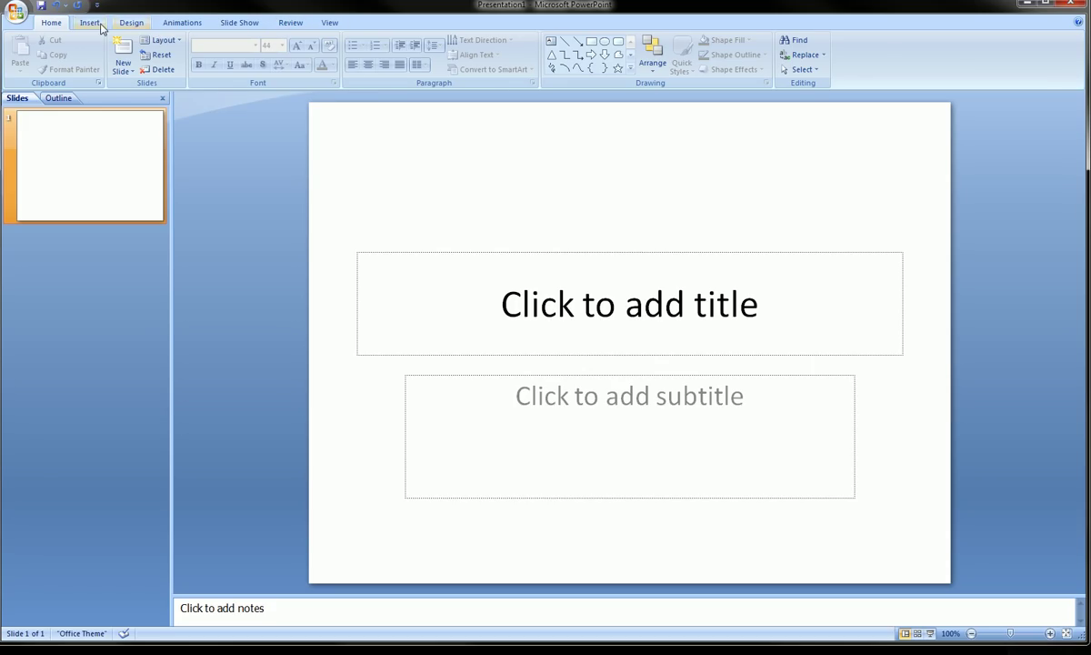
left_click(131, 22)
left_click(182, 22)
left_click(239, 22)
left_click(291, 21)
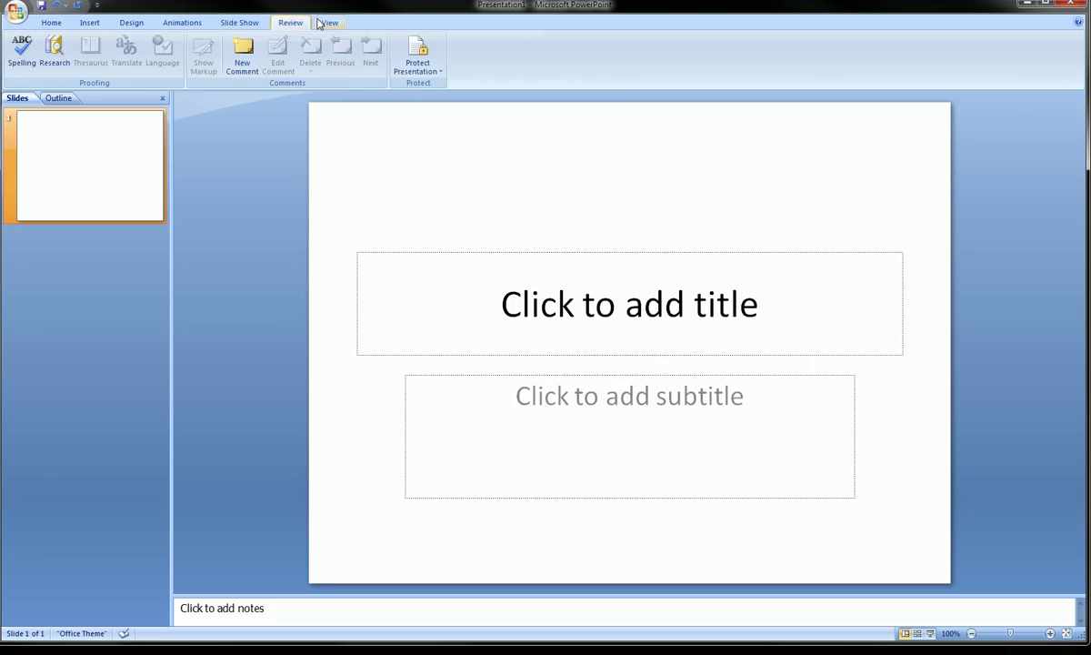
left_click(327, 22)
left_click(53, 22)
left_click(88, 22)
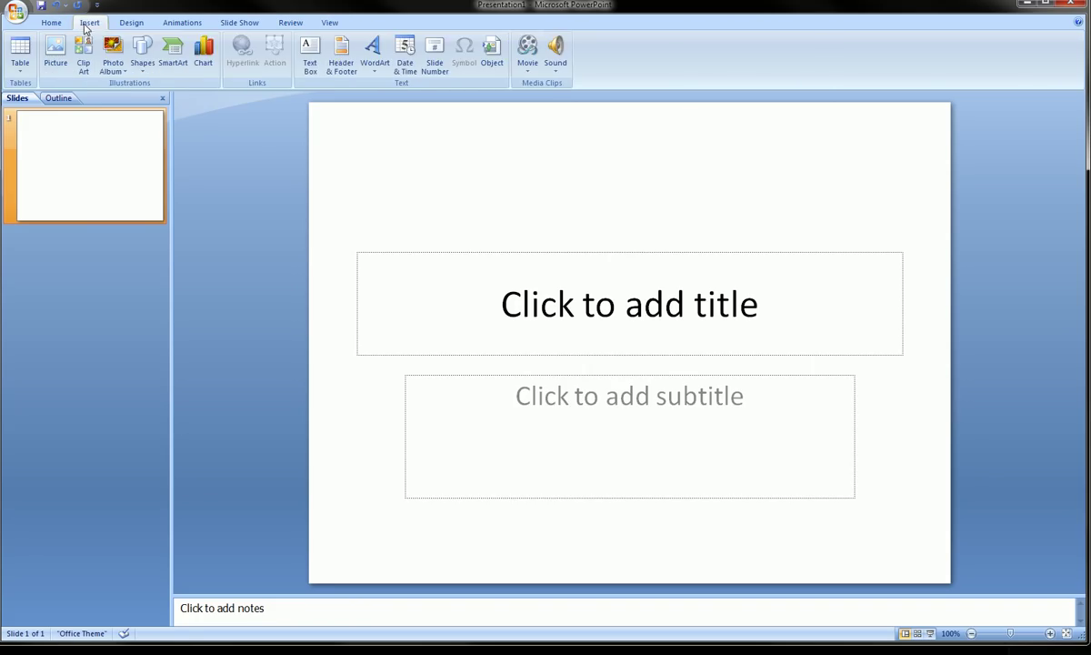
left_click(131, 22)
left_click(180, 22)
left_click(239, 22)
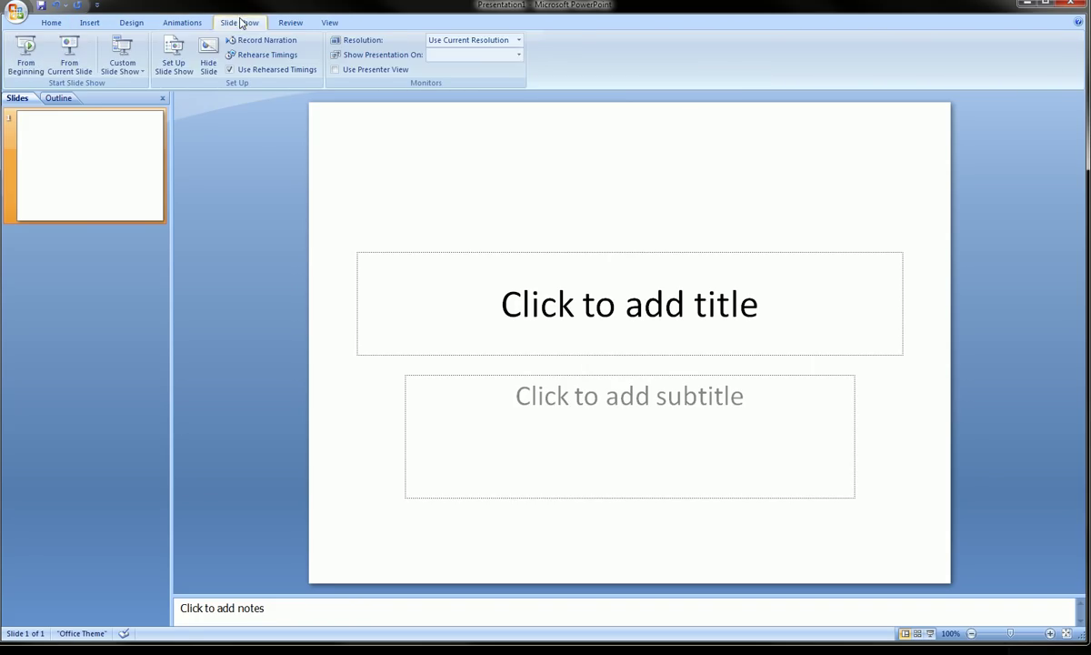
left_click(291, 21)
left_click(330, 23)
left_click(52, 24)
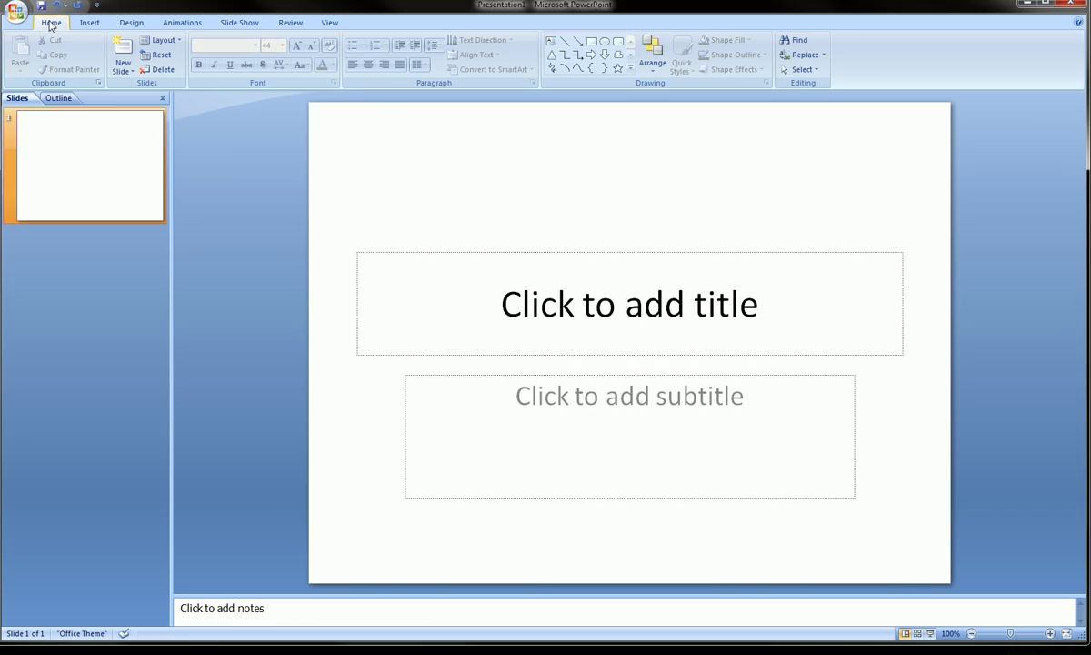
left_click(89, 22)
left_click(130, 21)
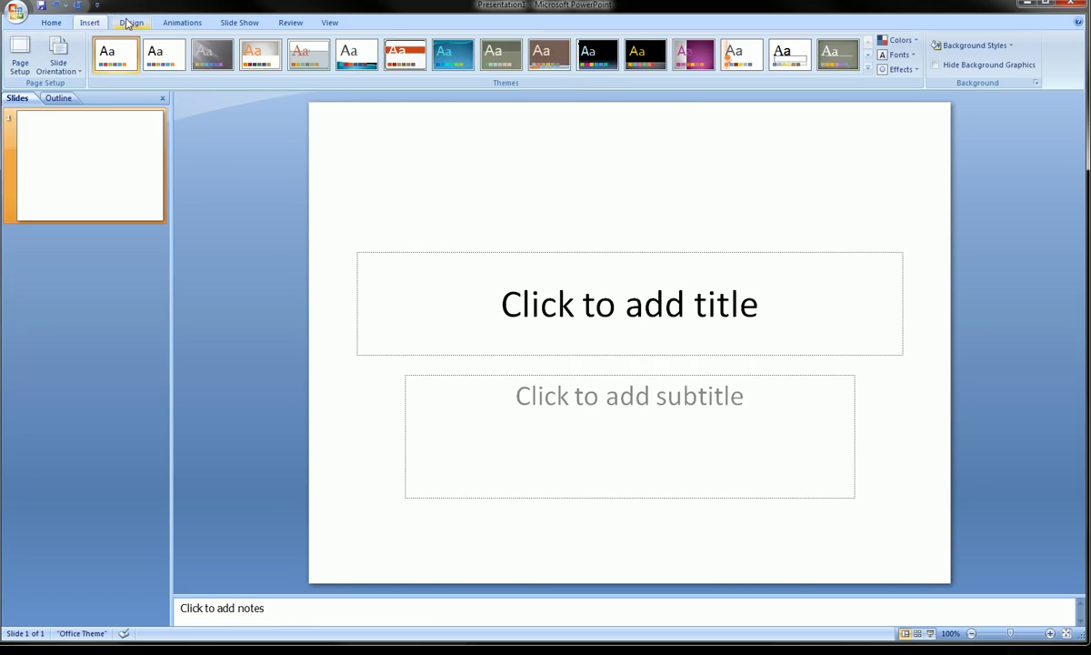
left_click(182, 22)
left_click(240, 22)
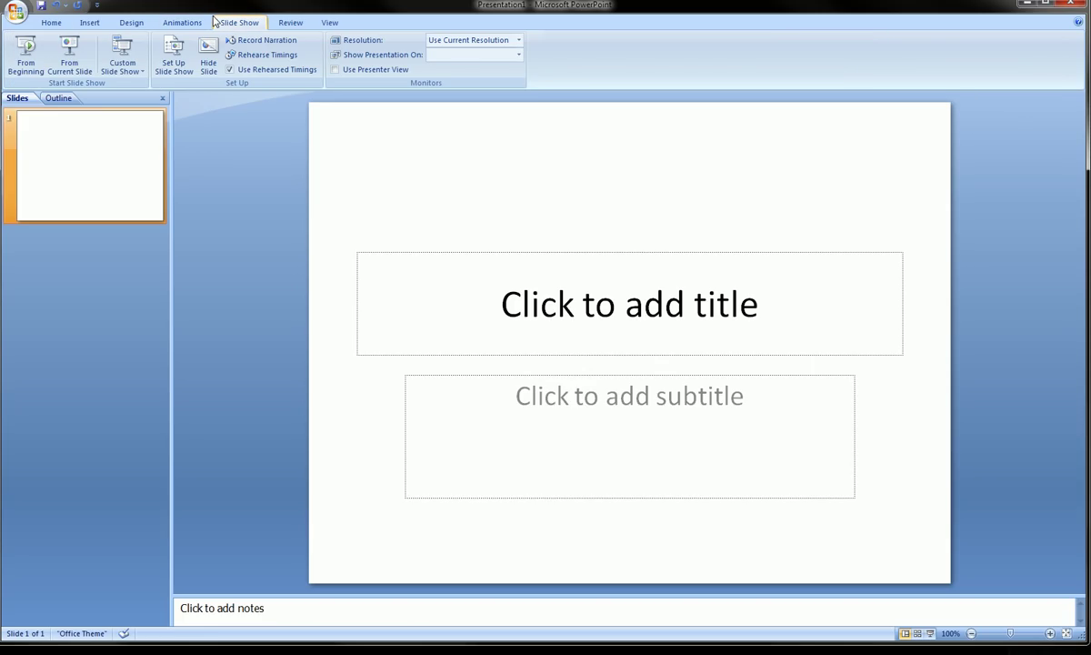
left_click(49, 25)
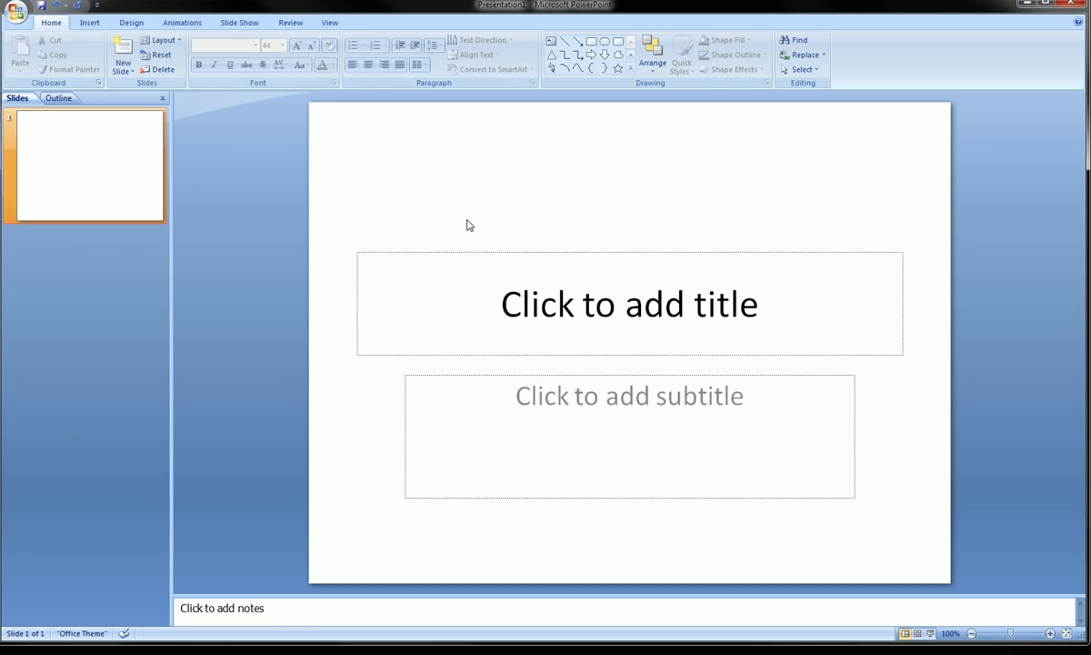
left_click(102, 163)
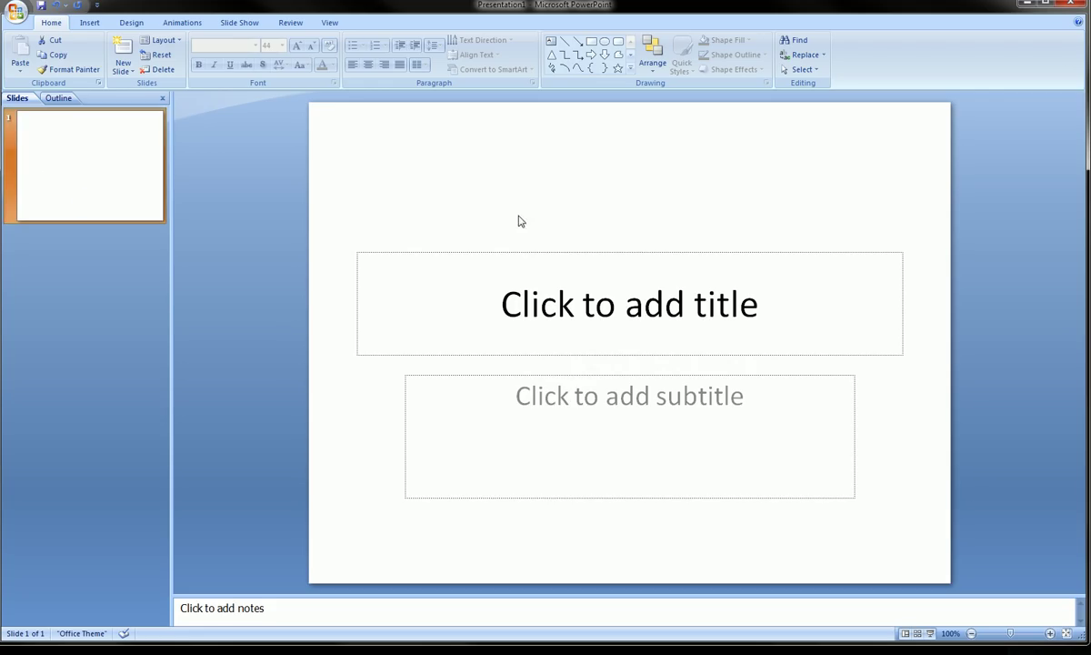
left_click(691, 210)
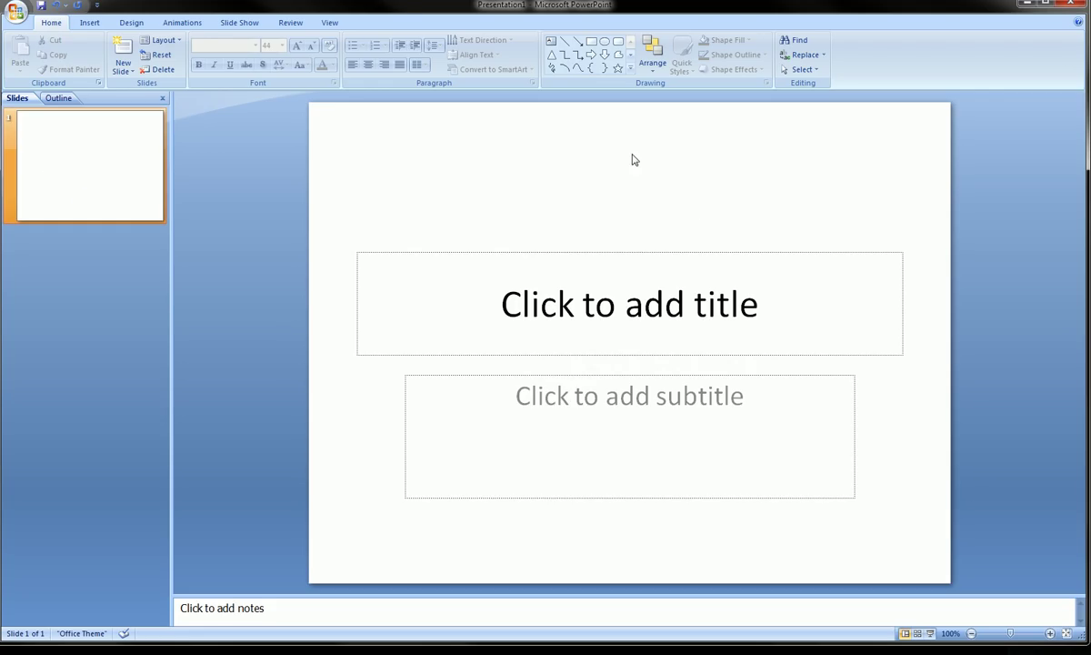
- Enter 'New Presentation' as the first slide's title
left_click(625, 304)
type("nEW")
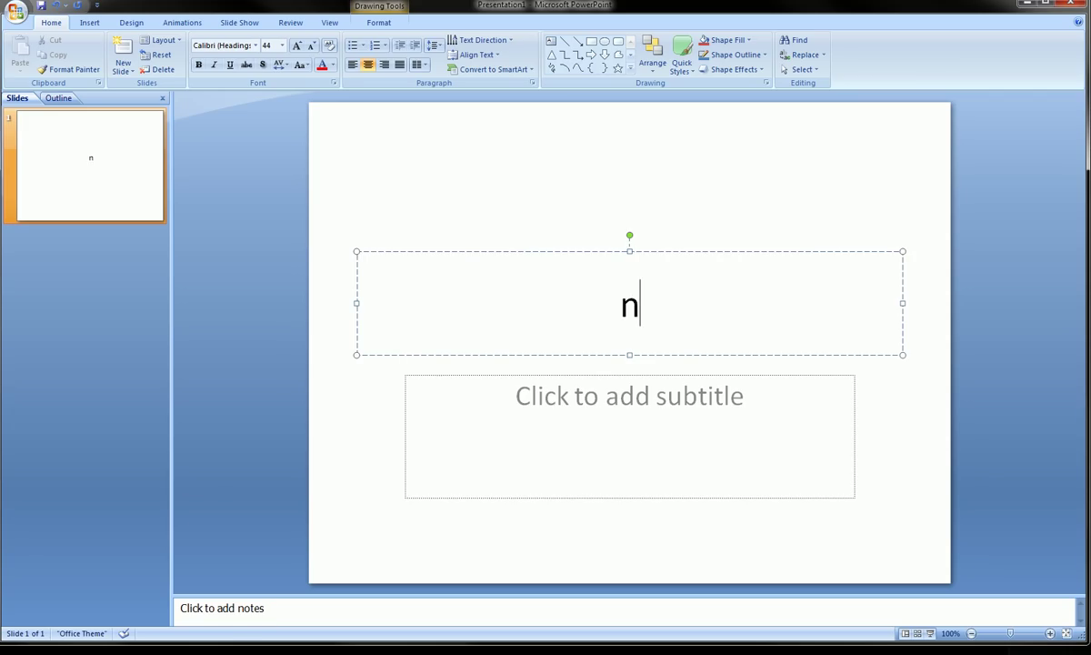
key("BackSpace")
key("BackSpace")
key("BackSpace")
type("Ne")
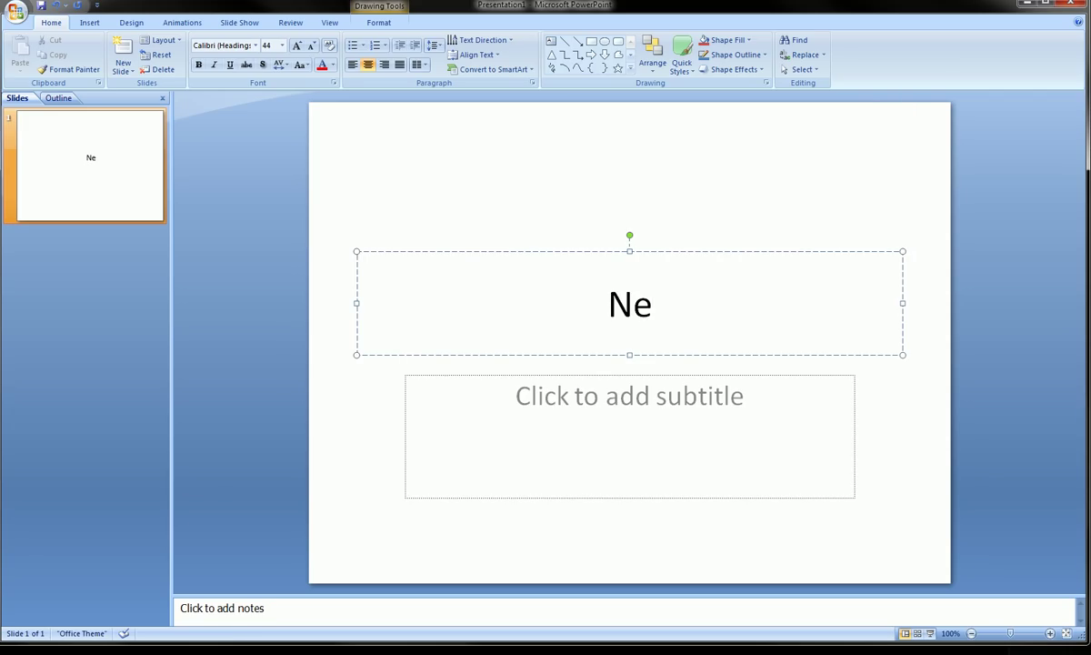
type("w ")
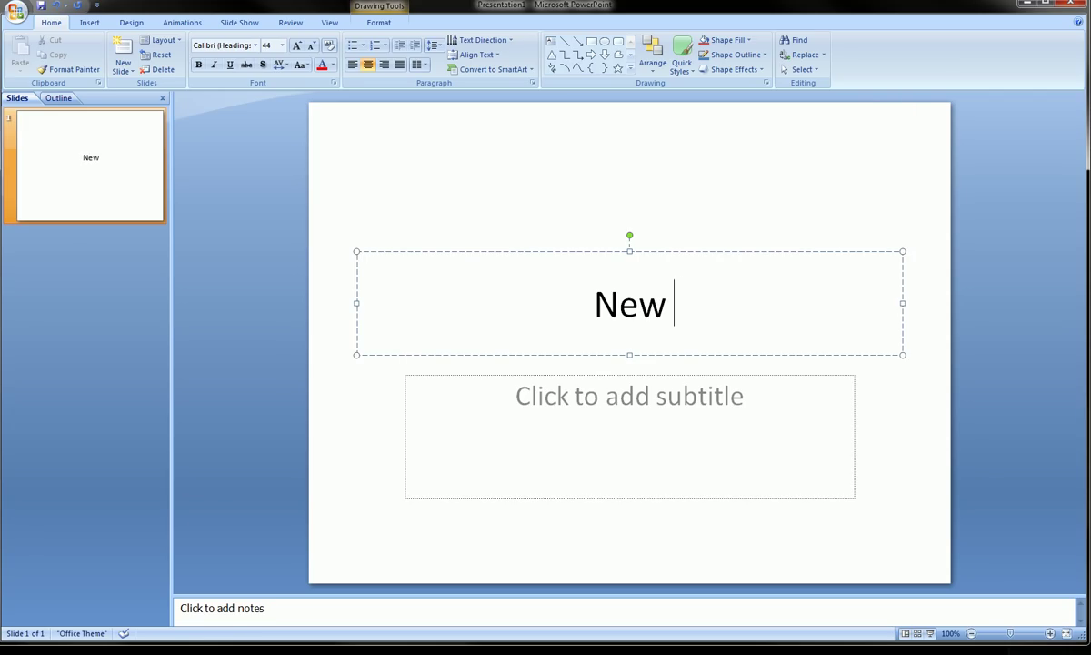
type("p")
key("BackSpace")
type("Pres")
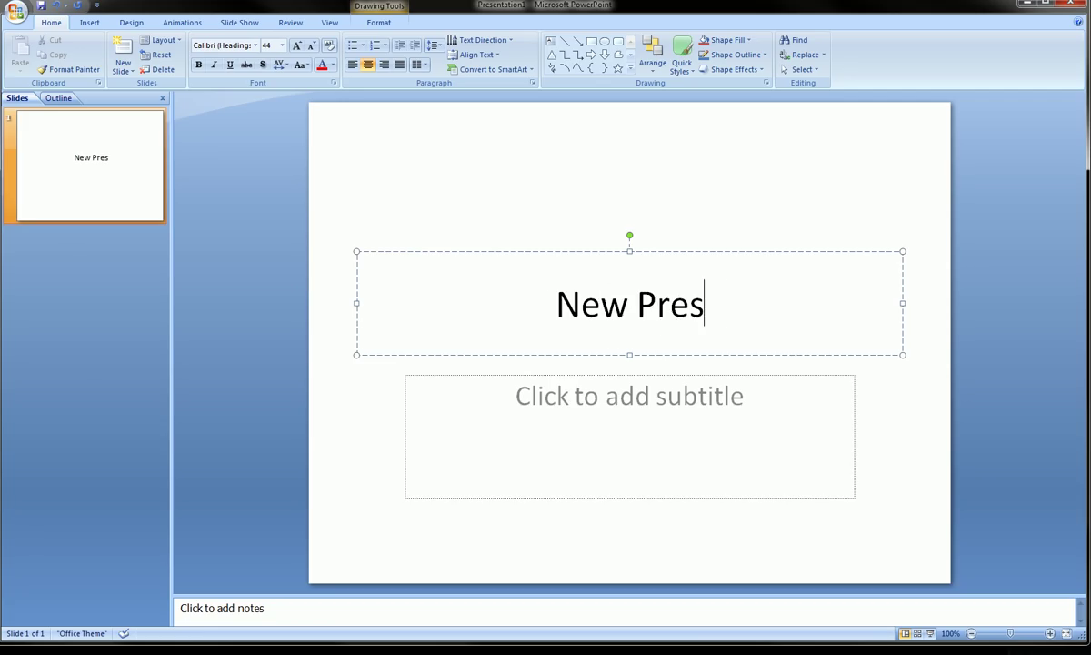
type("entation")
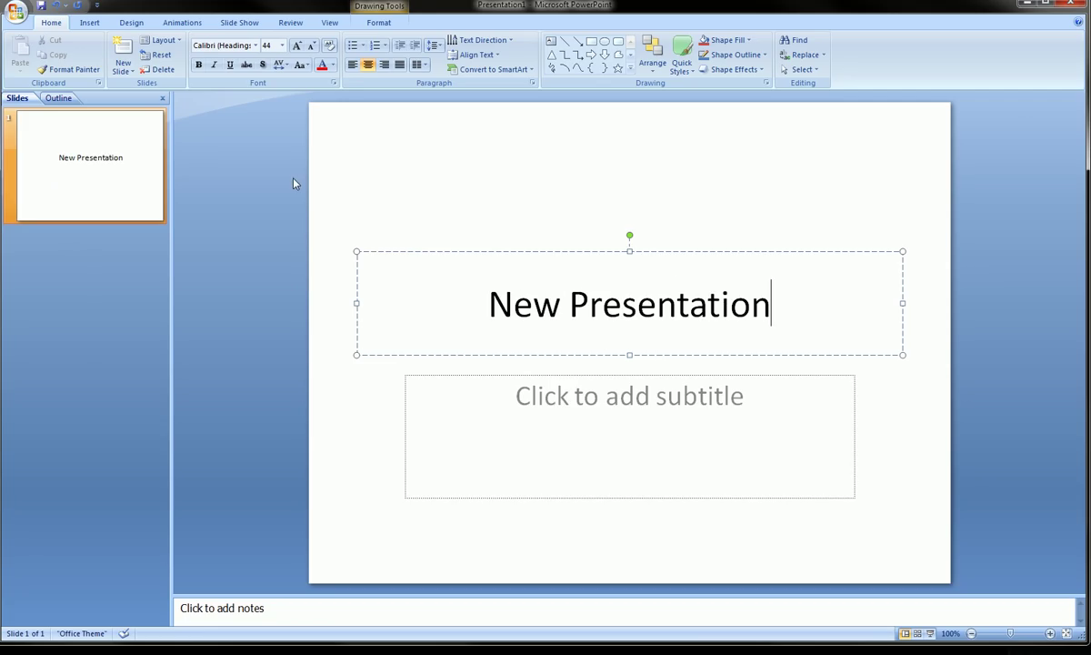
left_click(55, 174)
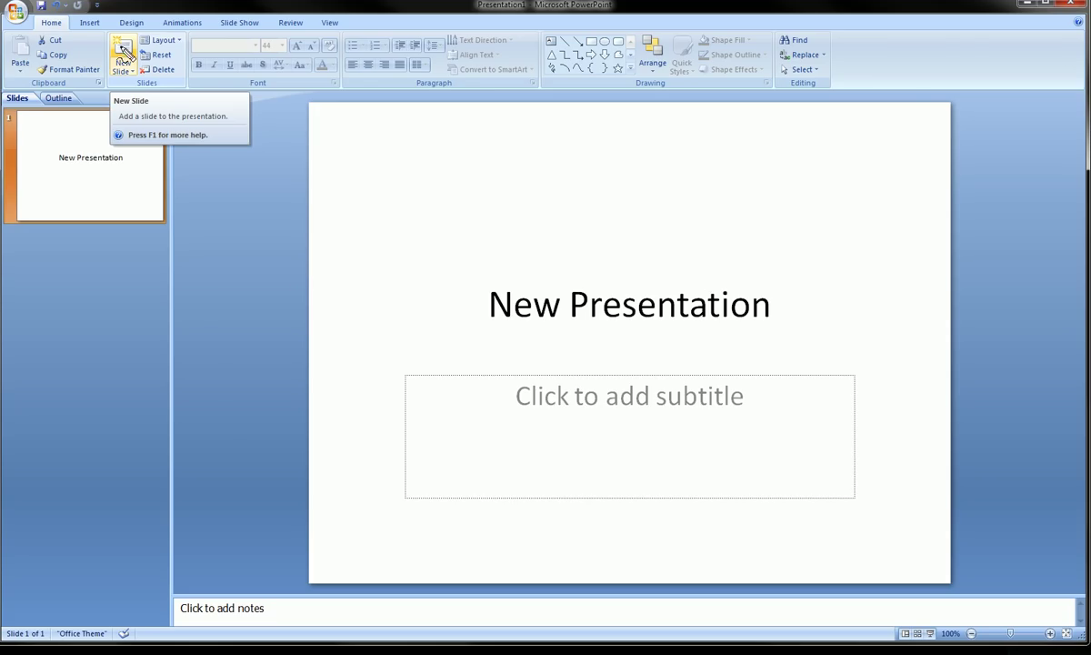
- Add a Title Only slide after the title slide and return to slide 1
mouse_move(107, 40)
left_mouse_down()
mouse_move(132, 73)
mouse_move(114, 43)
left_mouse_up()
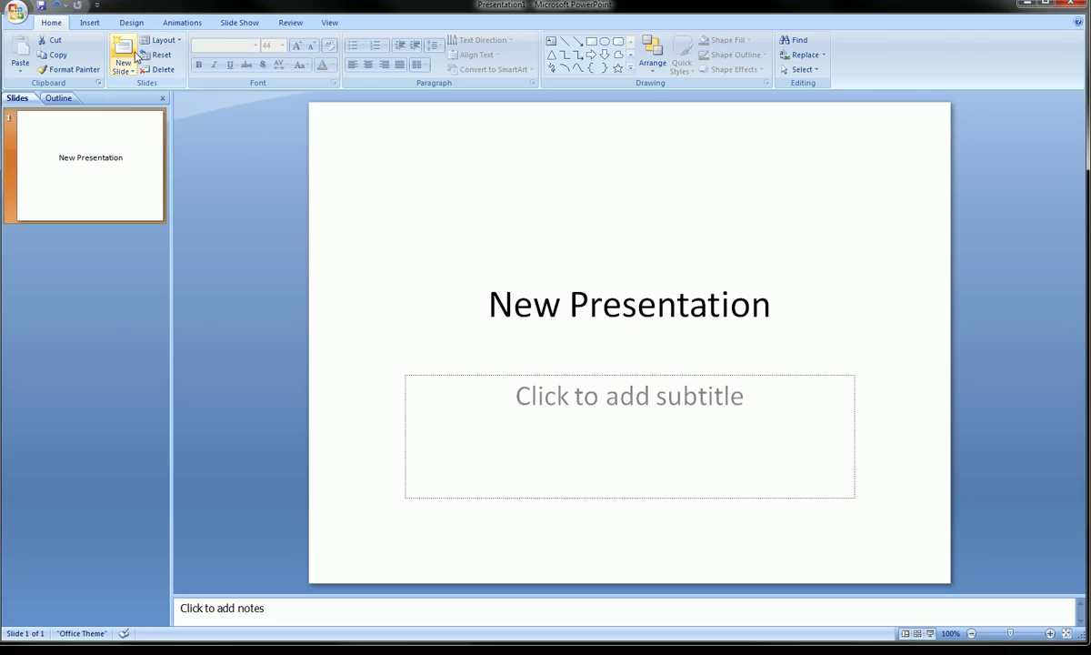
left_click(121, 66)
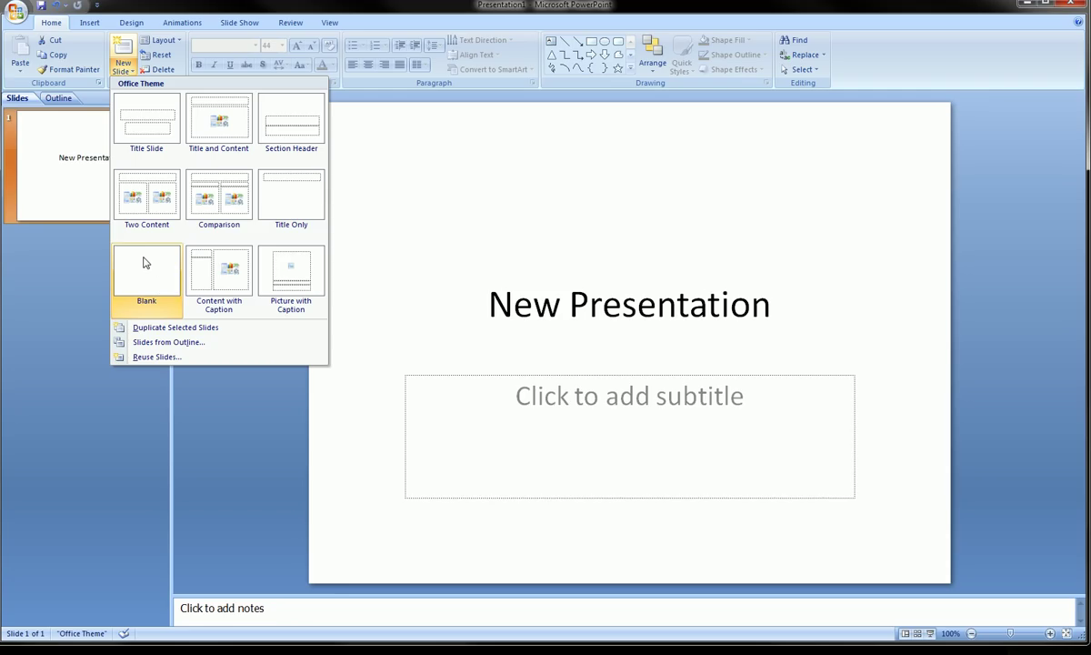
left_click(292, 196)
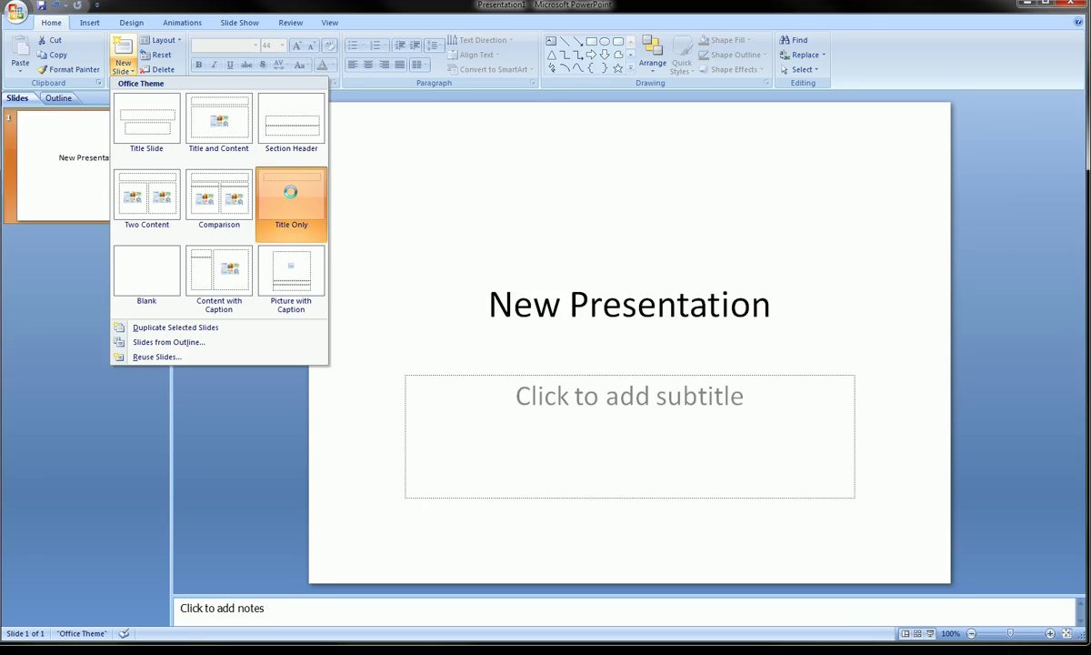
left_click(11, 111)
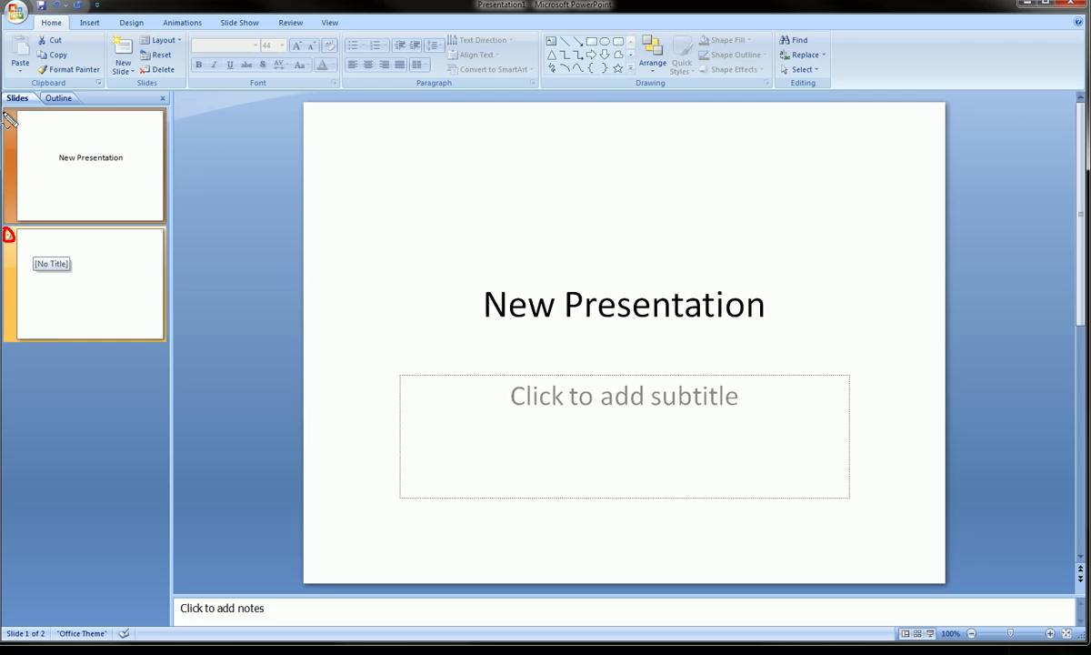
- Title slide 2 'Slide 2 of my presentation'
left_click(78, 267)
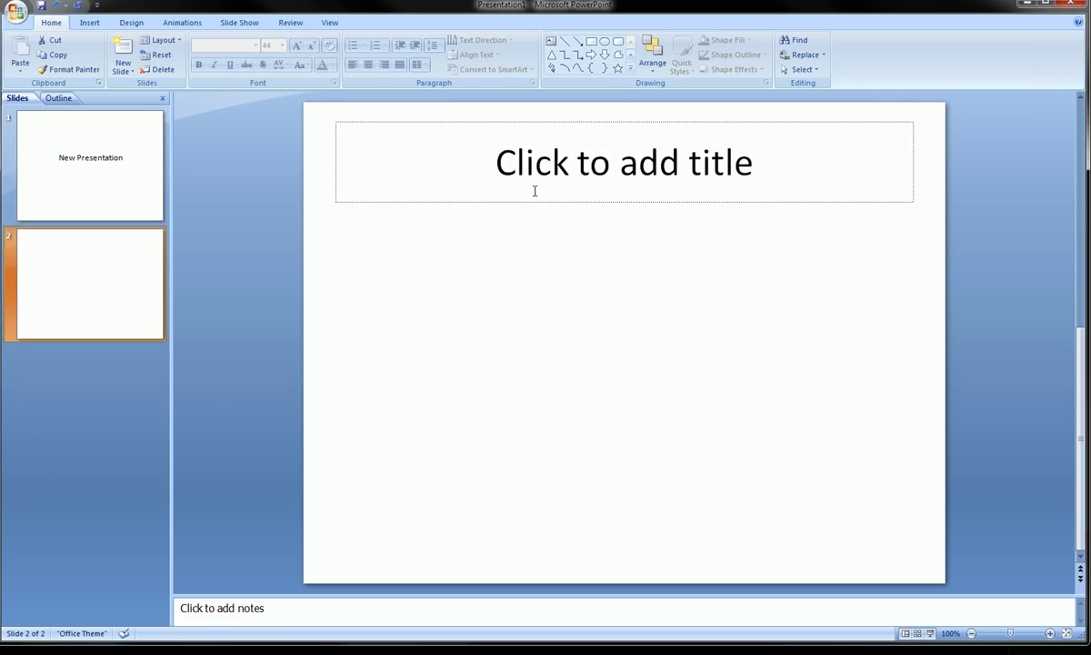
left_click(574, 161)
type("Sl")
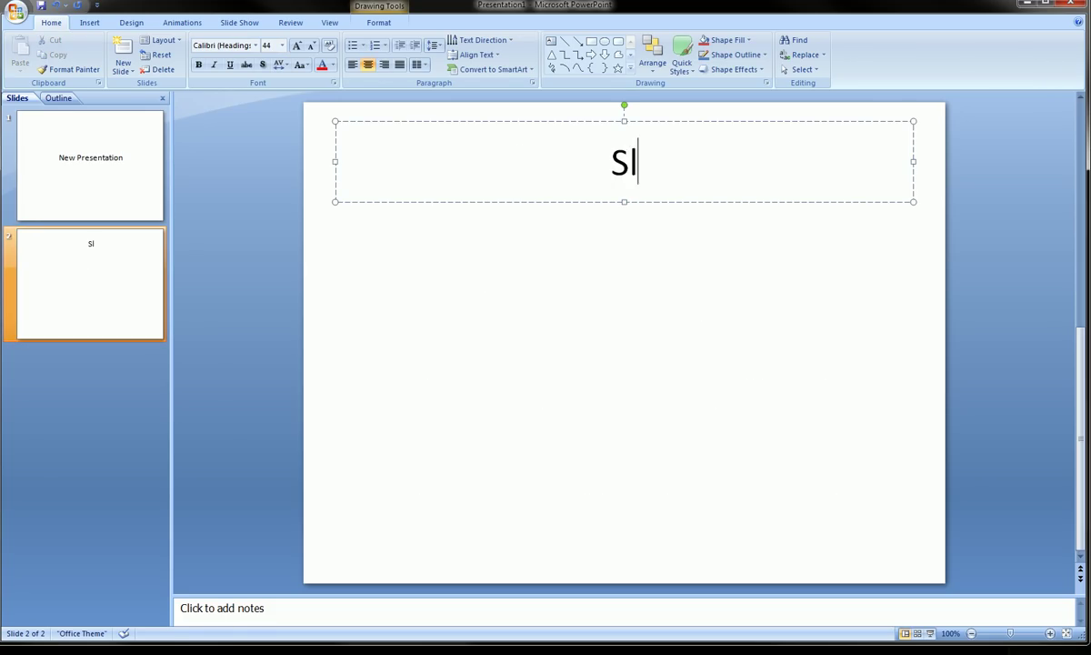
type("ide 2 of ")
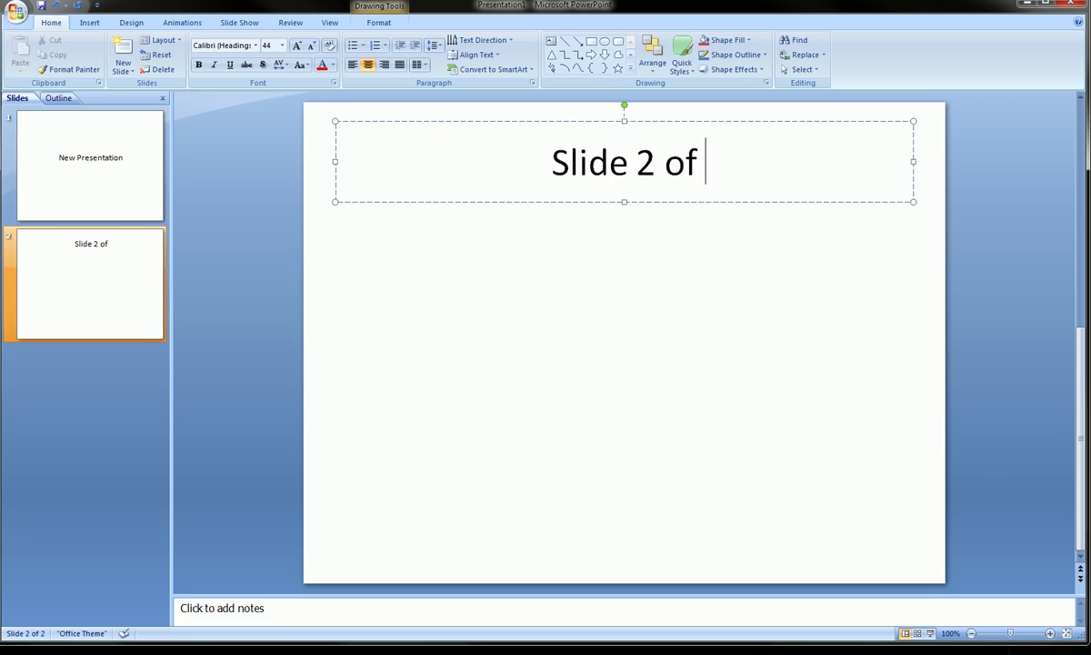
type("my prese")
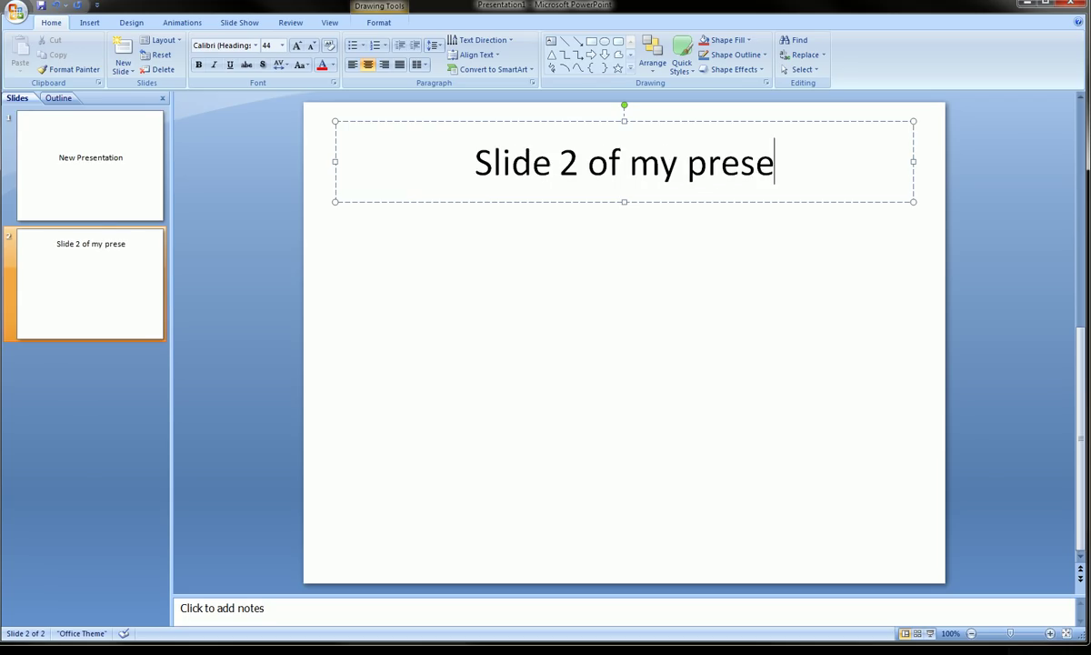
type("ntation")
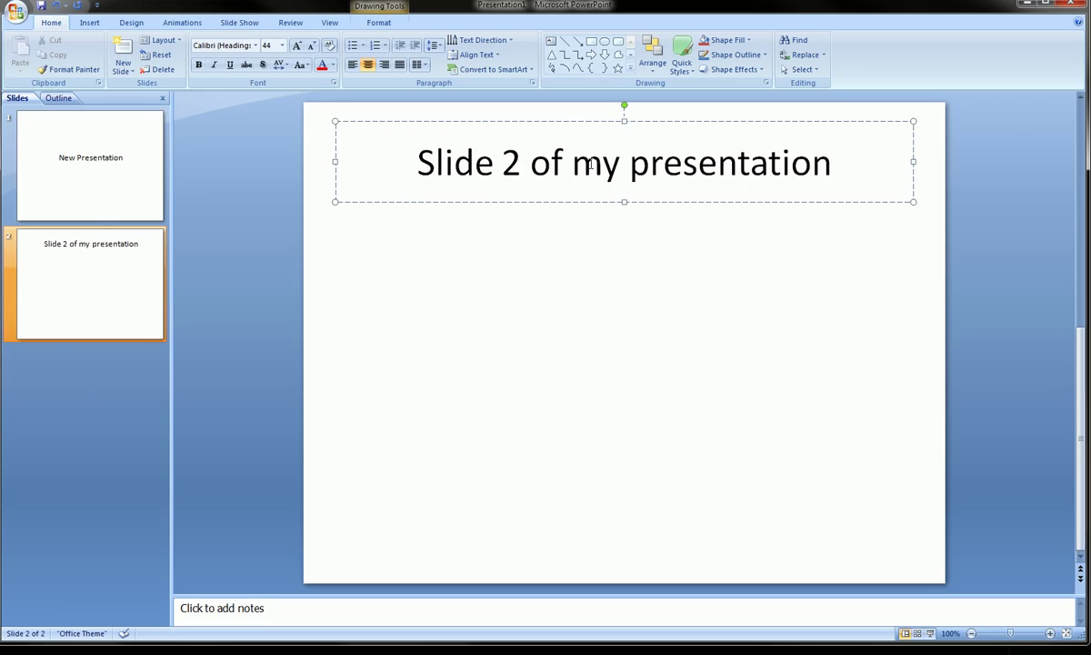
left_click(616, 248)
- Flip between slides 1 and 2, ending on the title slide
left_click(126, 181)
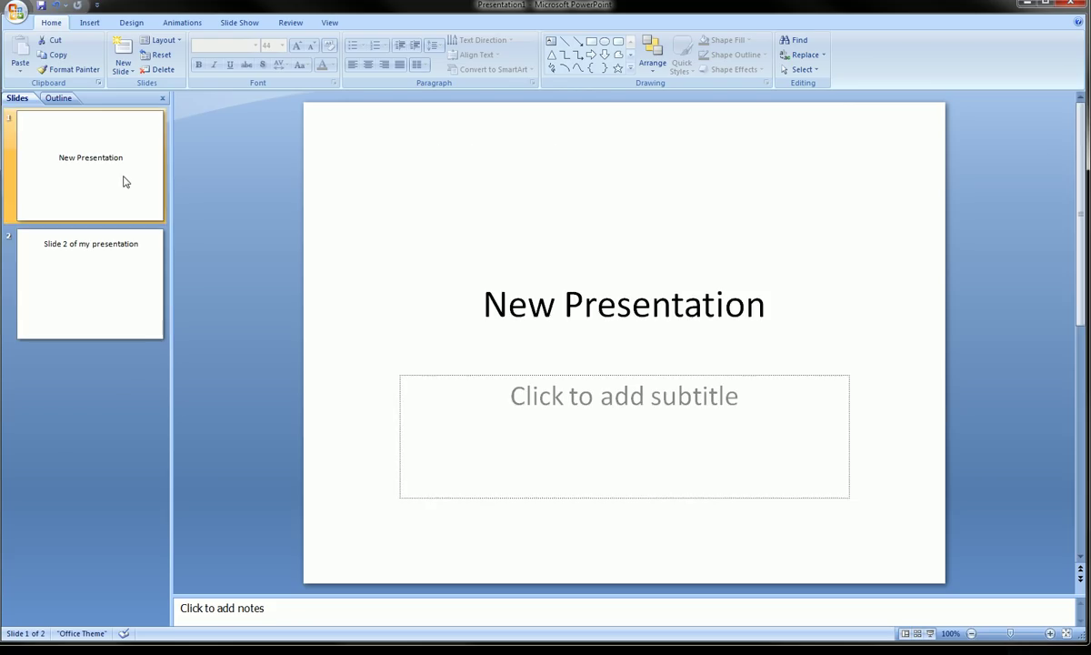
left_click(108, 241)
left_click(102, 190)
left_click(91, 264)
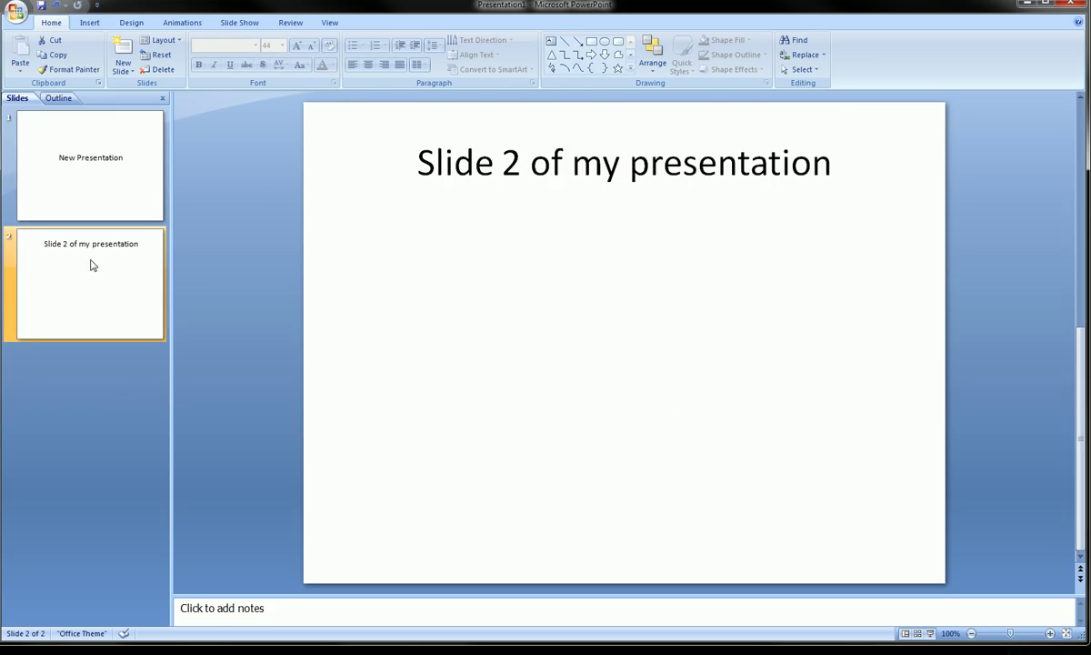
left_click(96, 184)
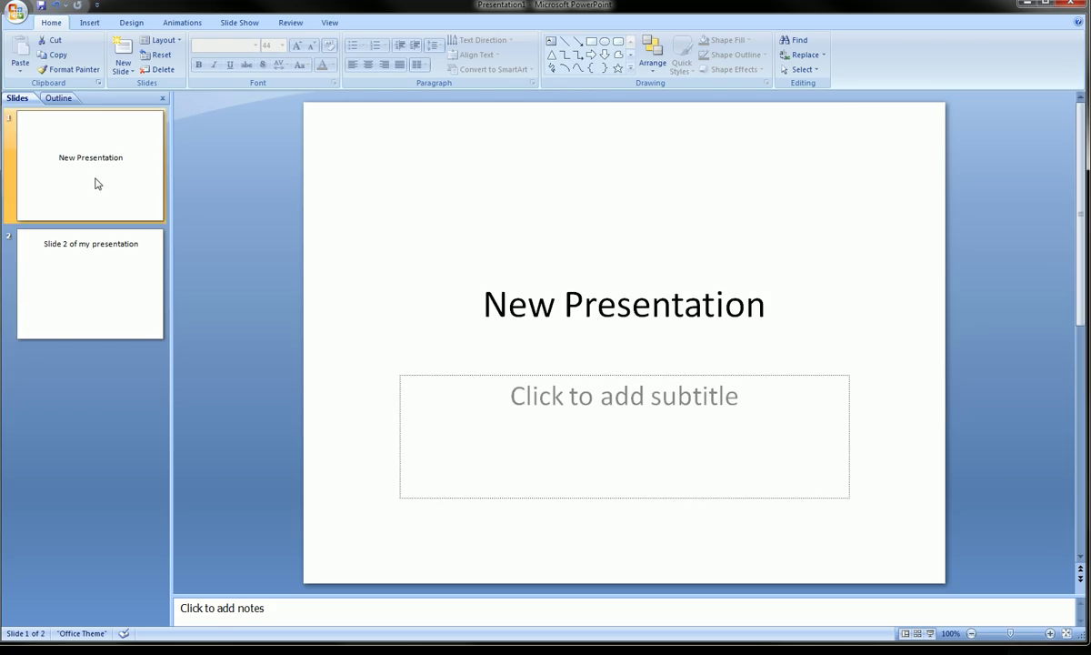
- Insert a Blank layout slide after the title slide and check the slide order
left_click(122, 66)
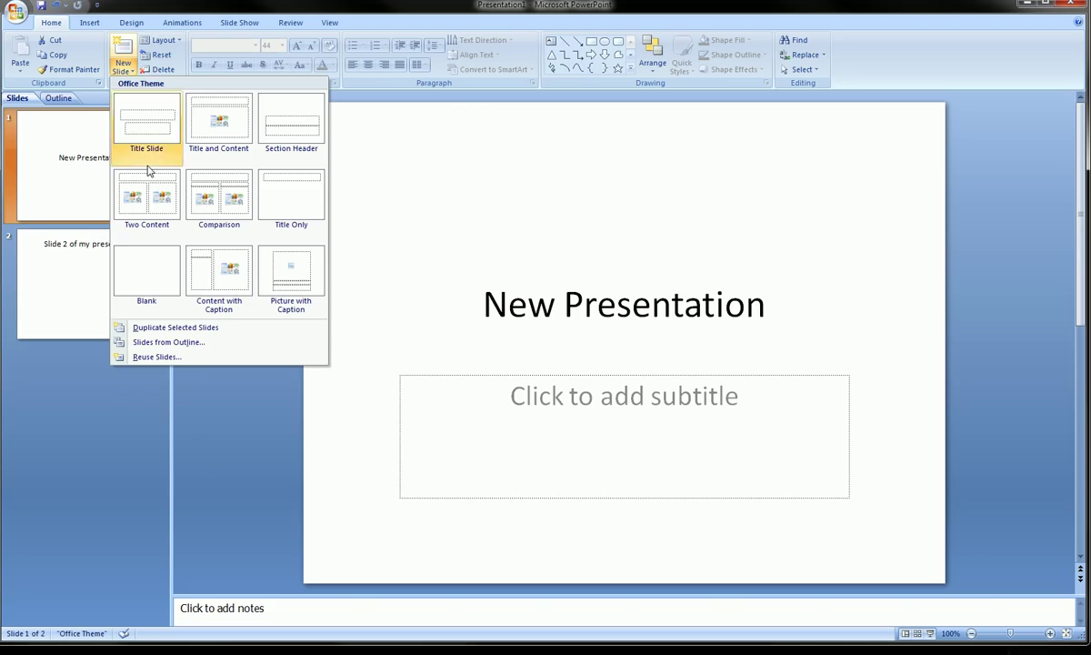
left_click(160, 263)
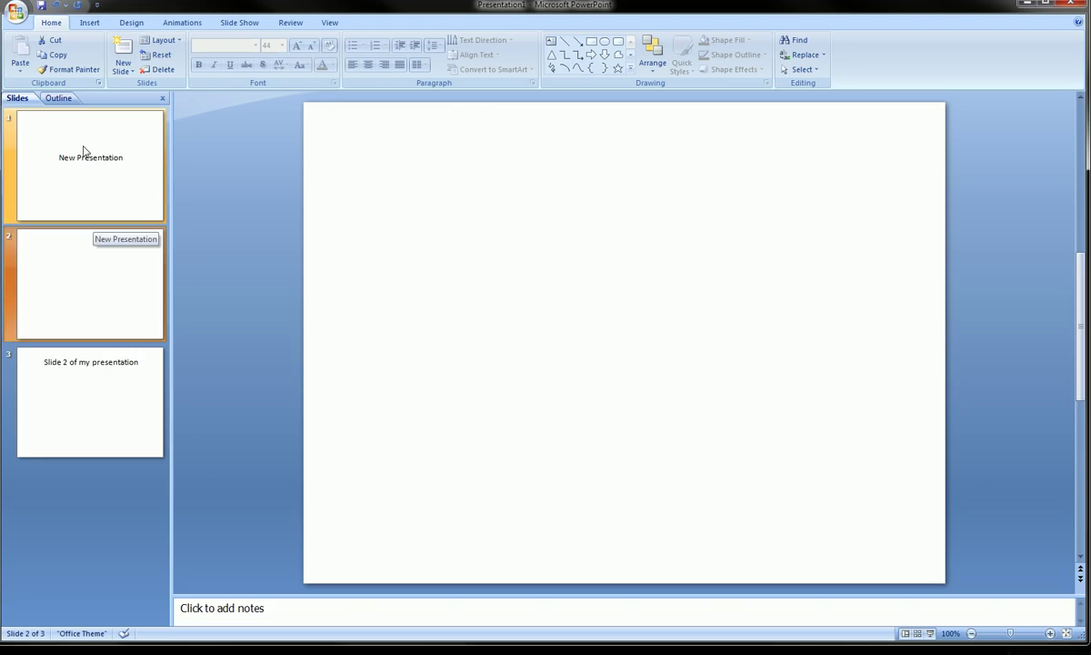
left_click(84, 151)
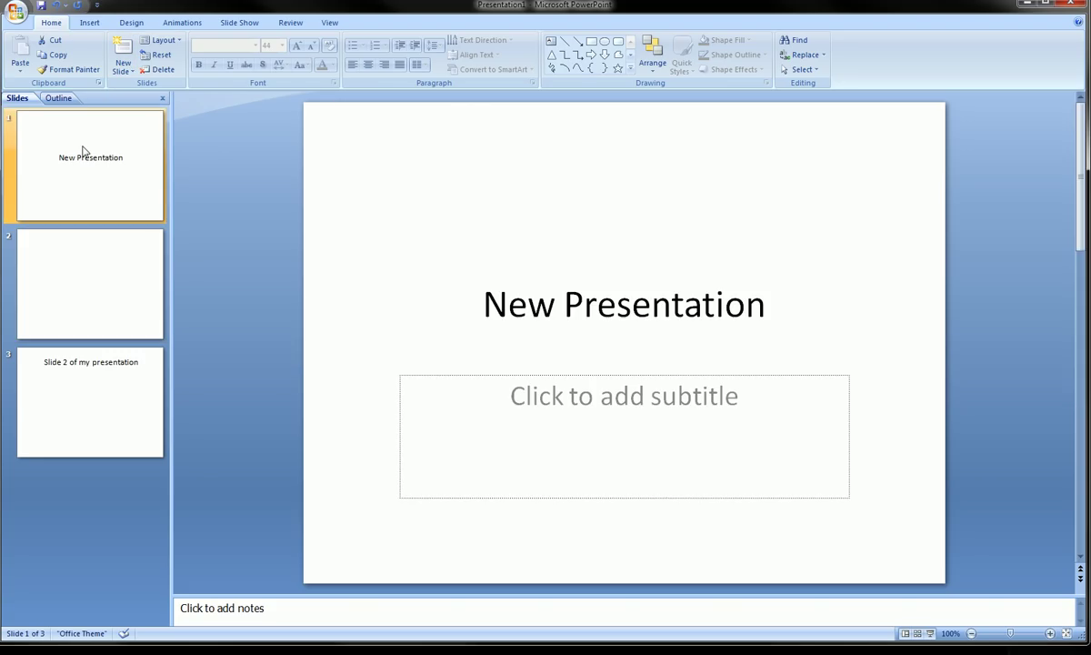
left_click(106, 257)
left_click(93, 372)
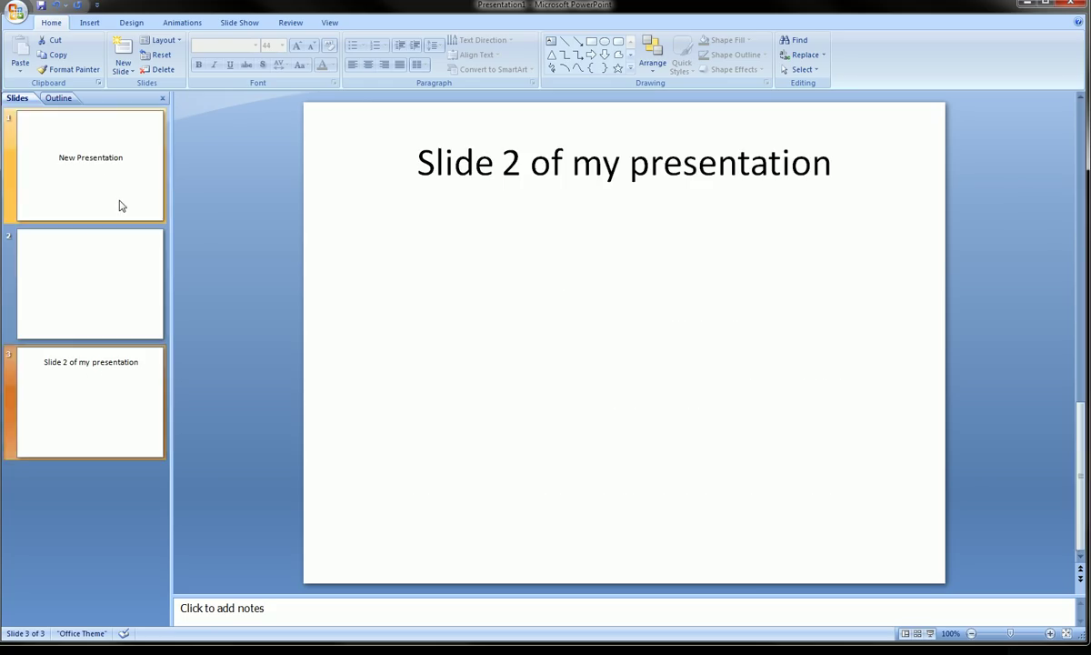
left_click(119, 204)
left_click(119, 277)
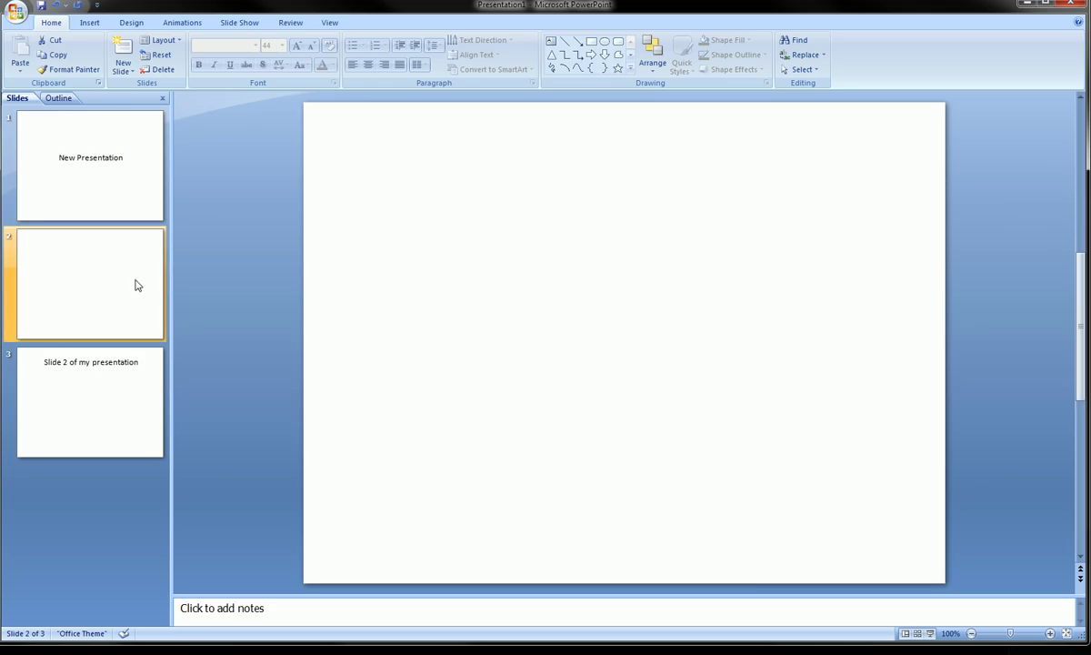
left_click(147, 190)
- Delete the blank second slide and review the remaining two slides
left_click(107, 370)
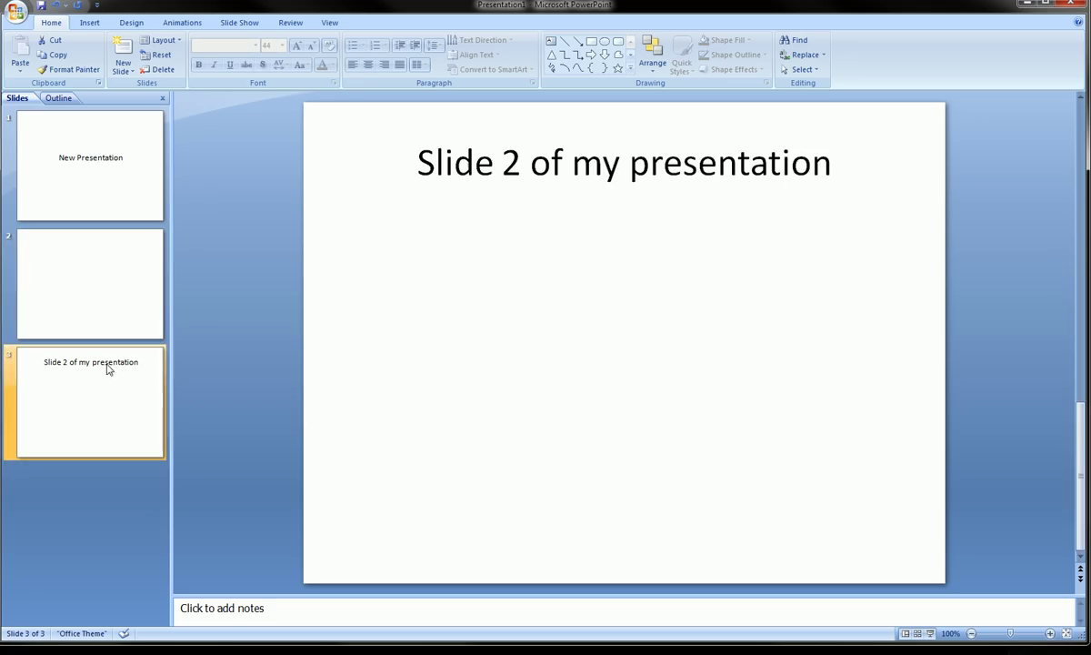
left_click(90, 288)
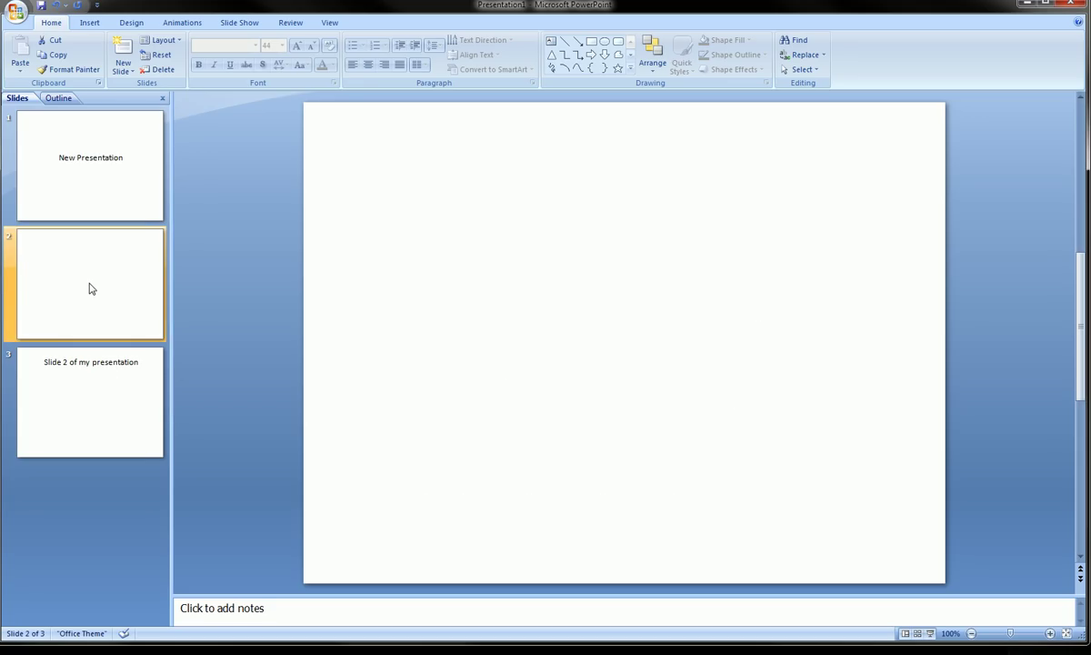
key("Delete")
left_click(118, 195)
left_click(105, 238)
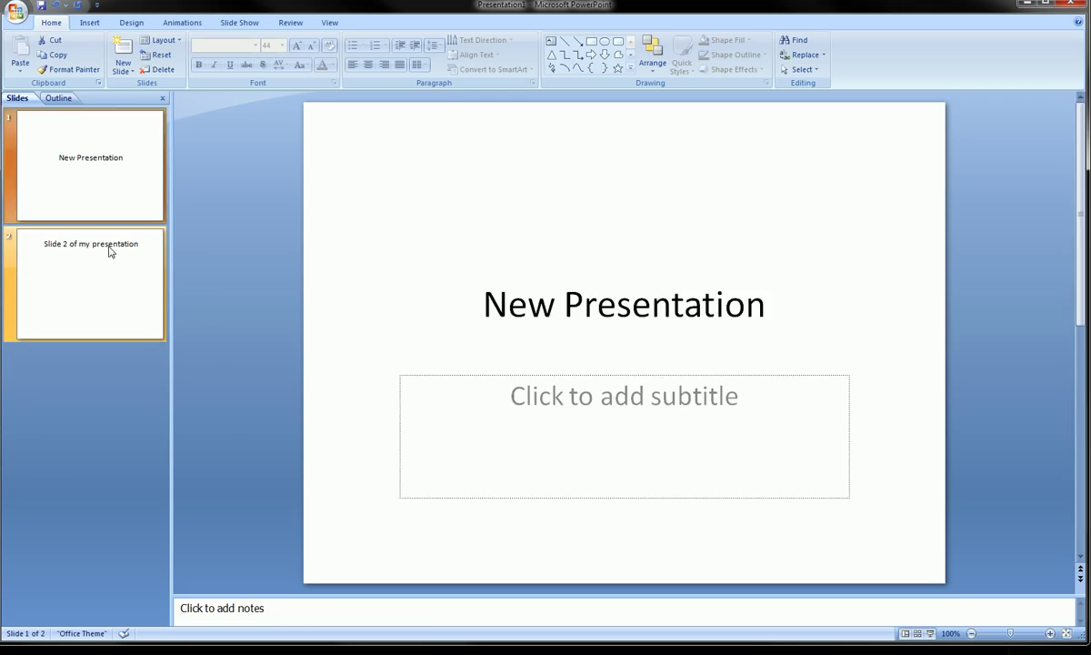
left_click(120, 209)
left_click(123, 257)
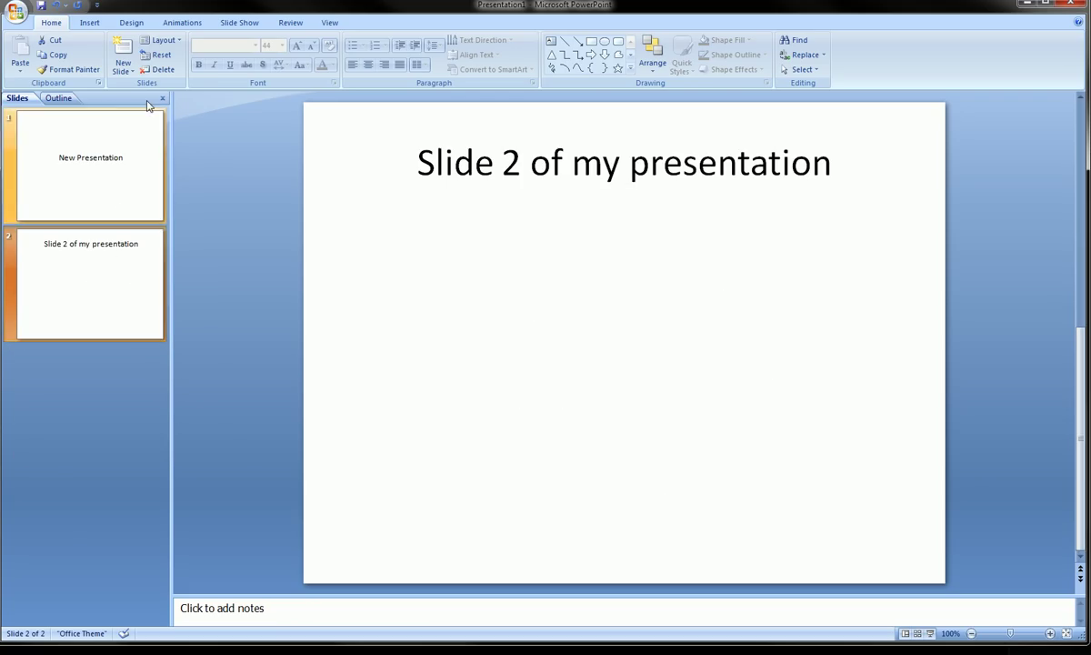
- Add a Blank layout slide after 'Slide 2 of my presentation'
left_click(132, 72)
left_click(53, 282)
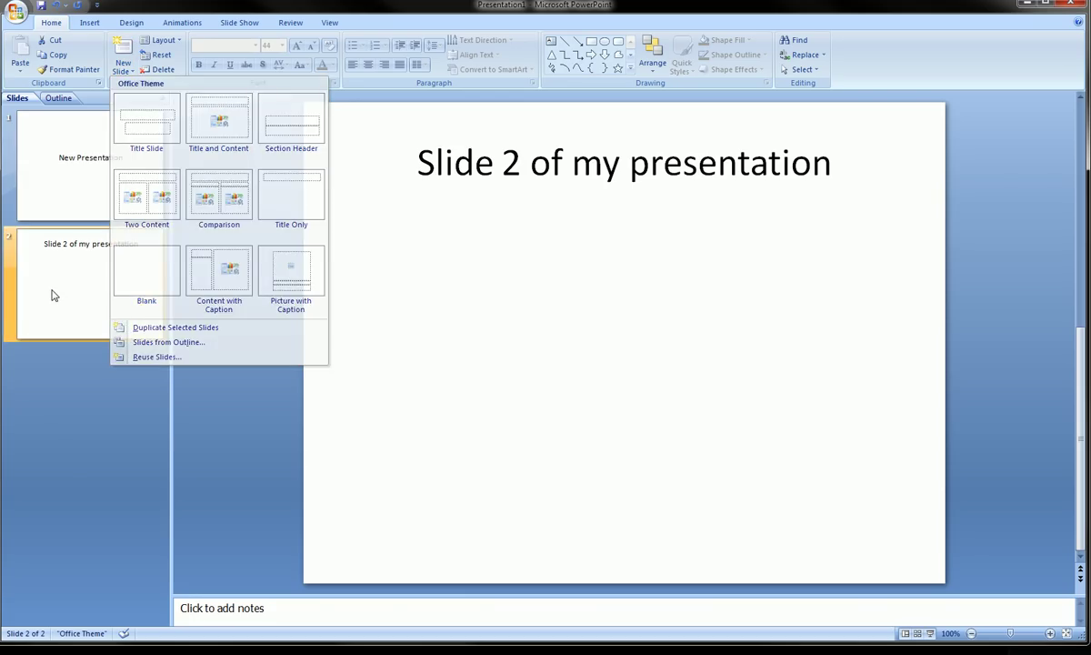
left_click(123, 70)
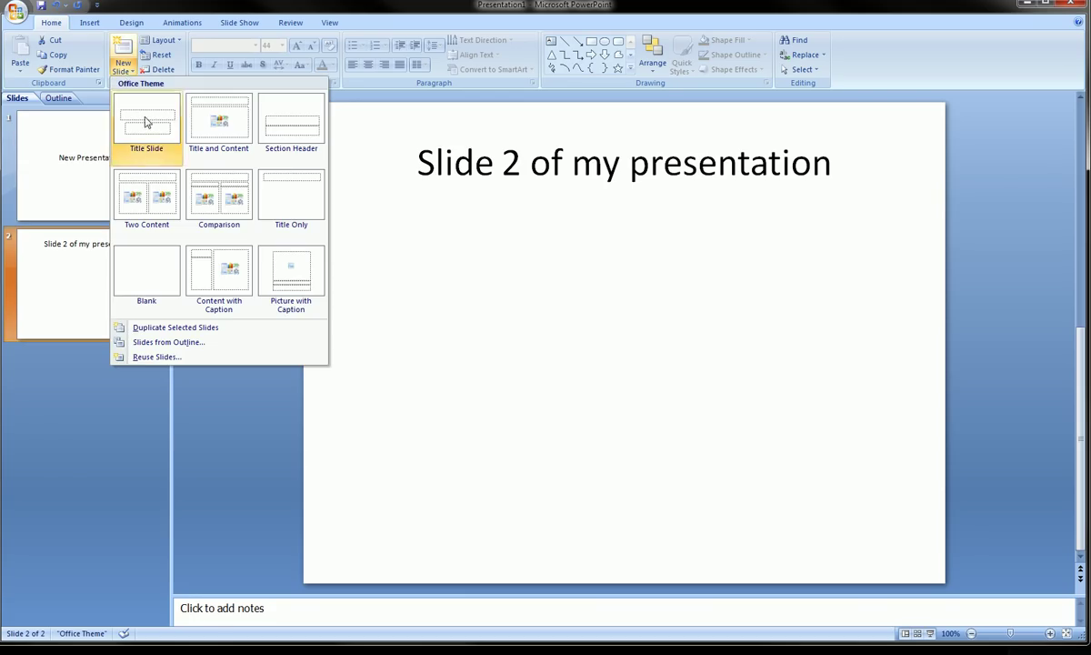
left_click(150, 259)
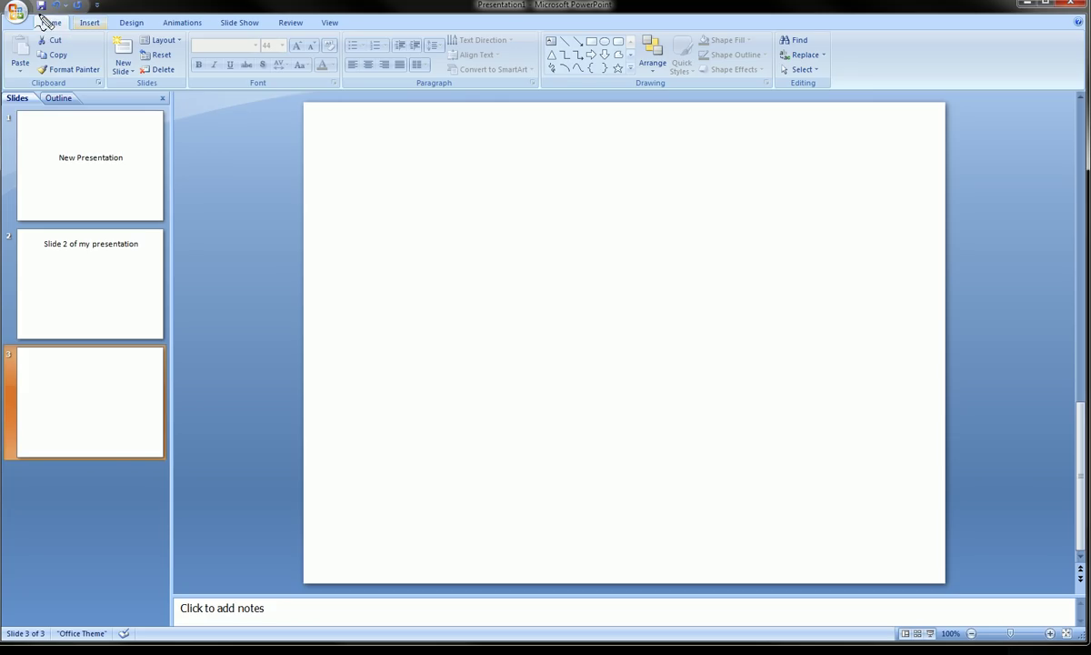
mouse_move(42, 11)
left_mouse_down()
mouse_move(80, 38)
mouse_move(41, 13)
left_mouse_up()
mouse_move(50, 10)
left_mouse_down()
mouse_move(87, 46)
mouse_move(119, 25)
left_mouse_up()
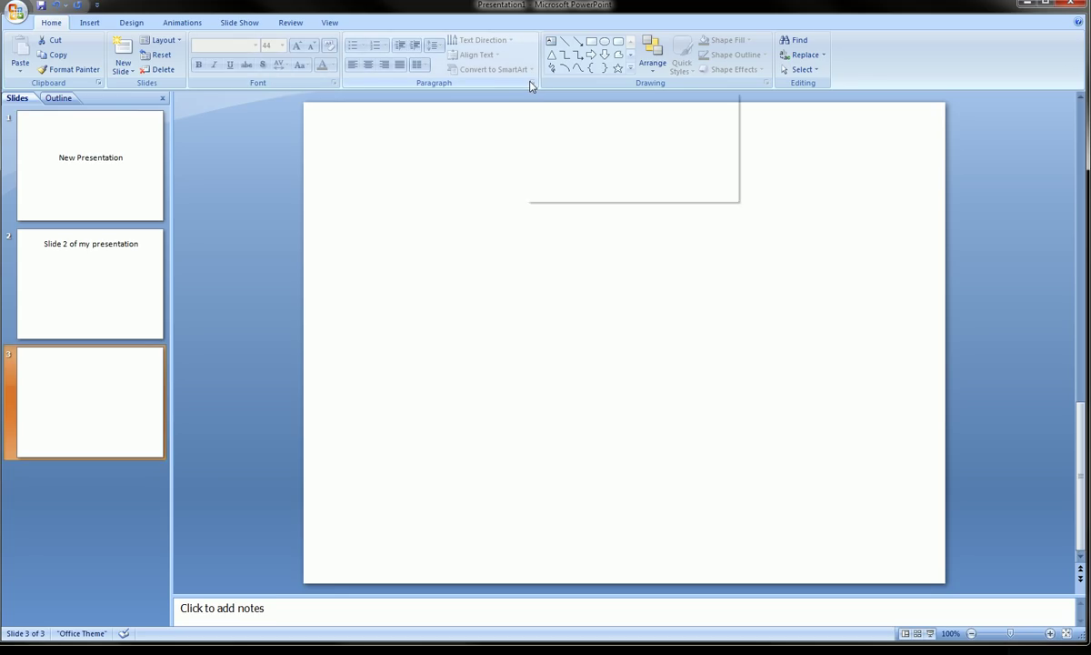
left_click(86, 162)
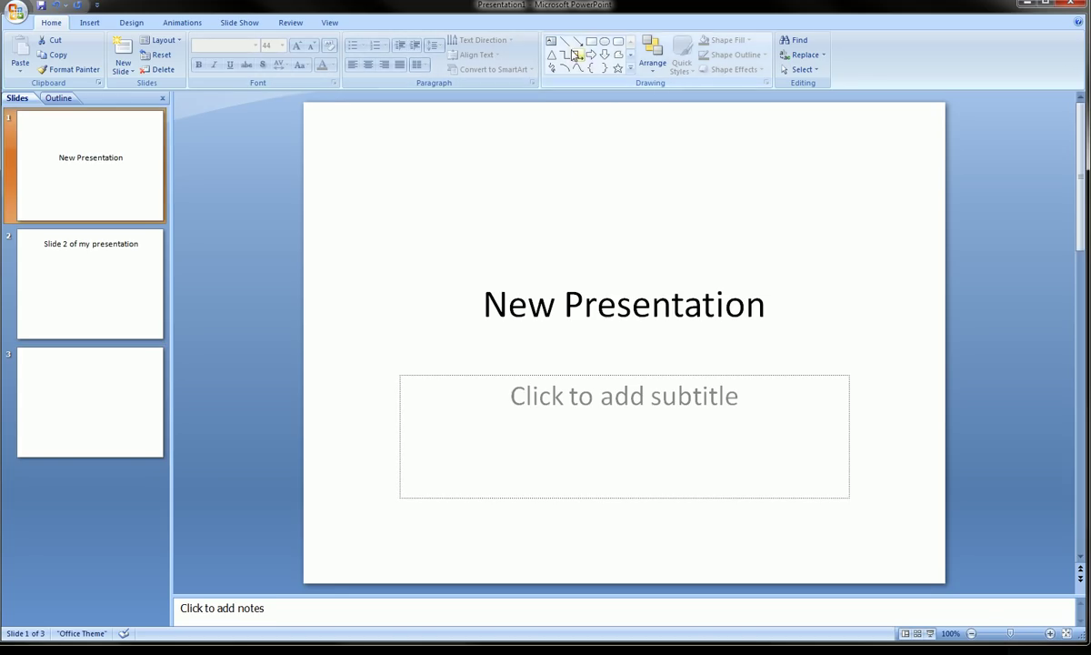
left_click(605, 42)
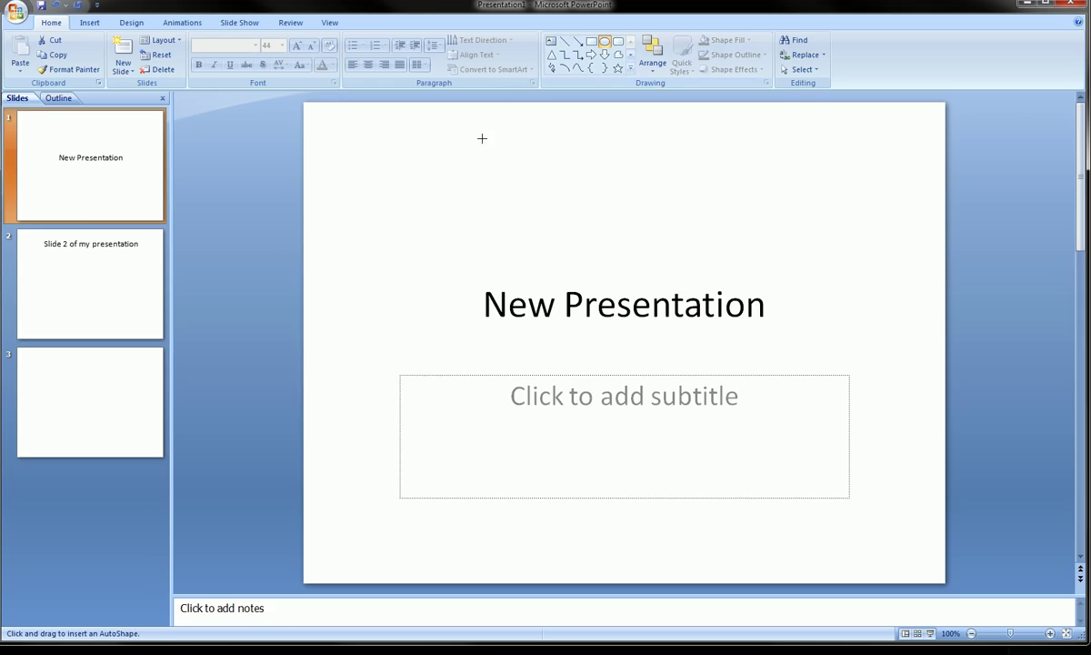
left_click_drag(482, 139, 648, 220)
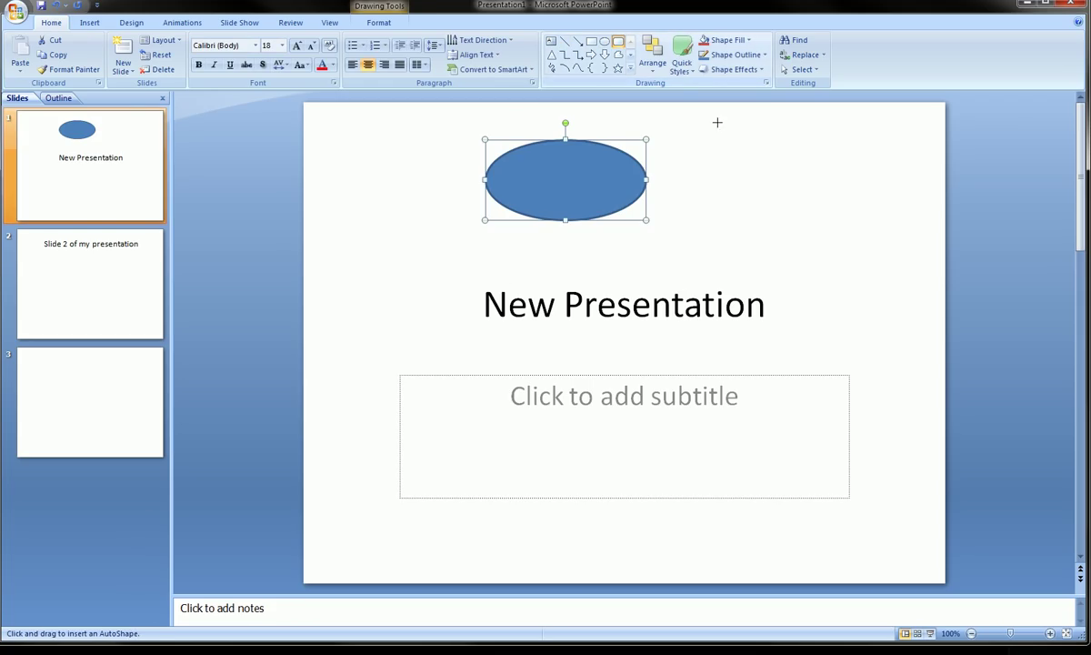
left_click_drag(718, 123, 812, 231)
left_click(689, 232)
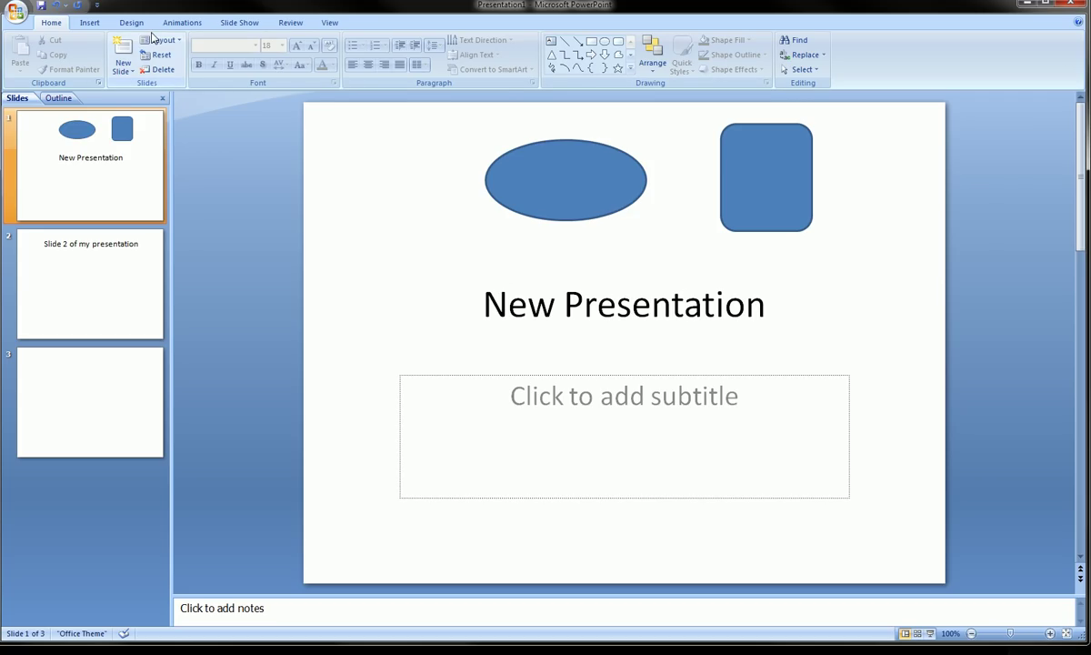
mouse_move(111, 30)
left_mouse_down()
mouse_move(187, 62)
mouse_move(114, 86)
mouse_move(113, 38)
left_mouse_up()
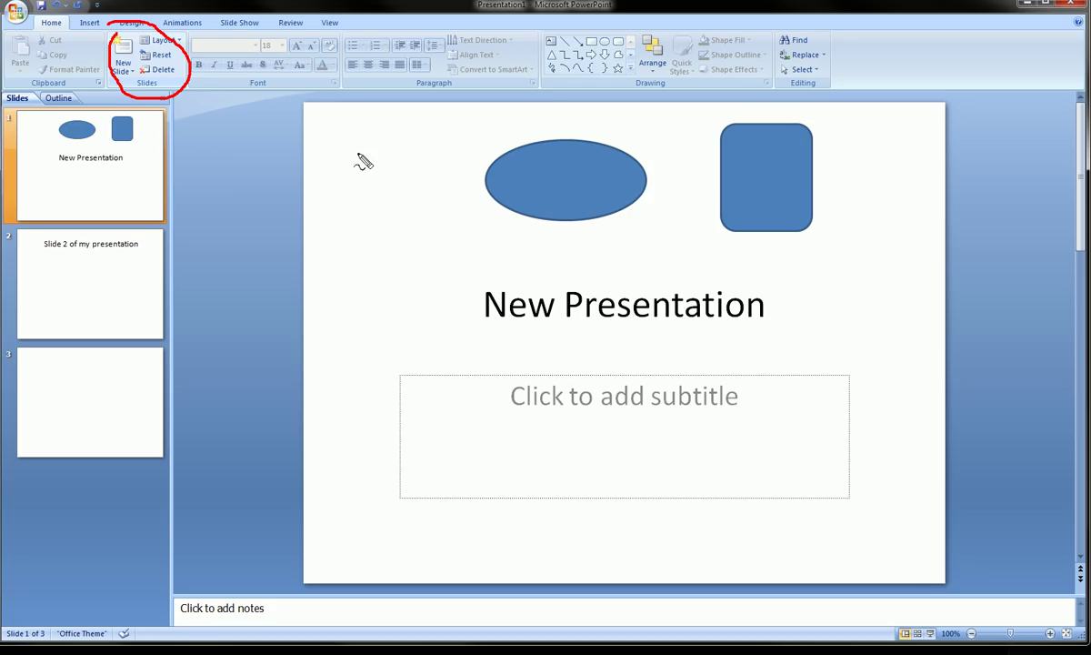
- Show the Insert ribbon commands
key("Escape")
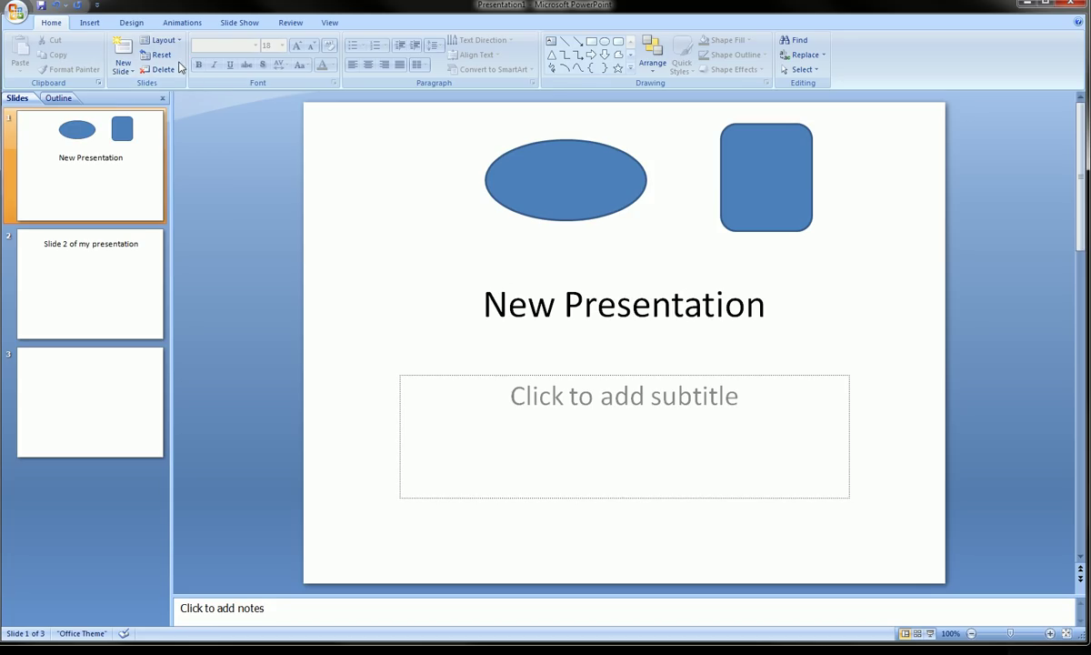
left_click(88, 24)
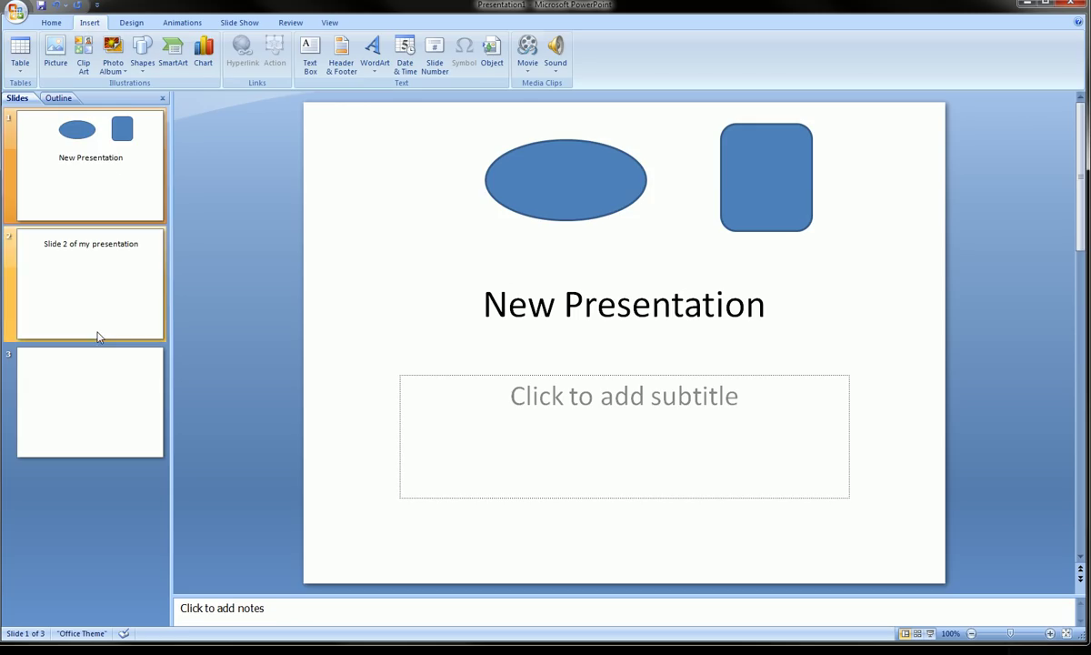
- Insert a 4x3 table on slide 3 and type 'column 1' in its first header cell
left_click(98, 402)
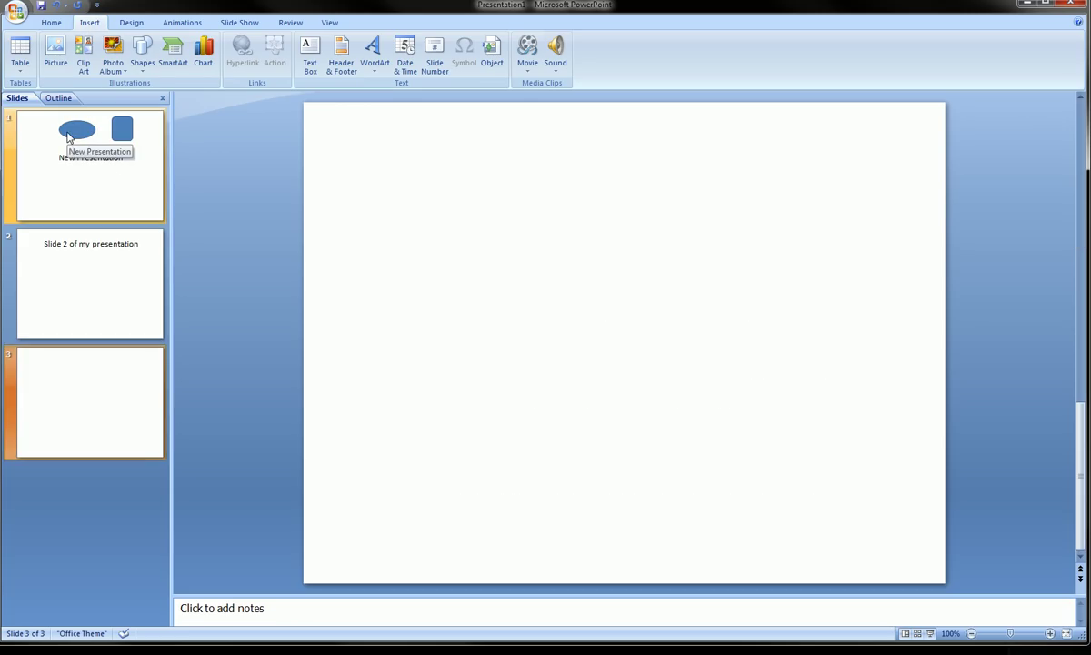
left_click(22, 73)
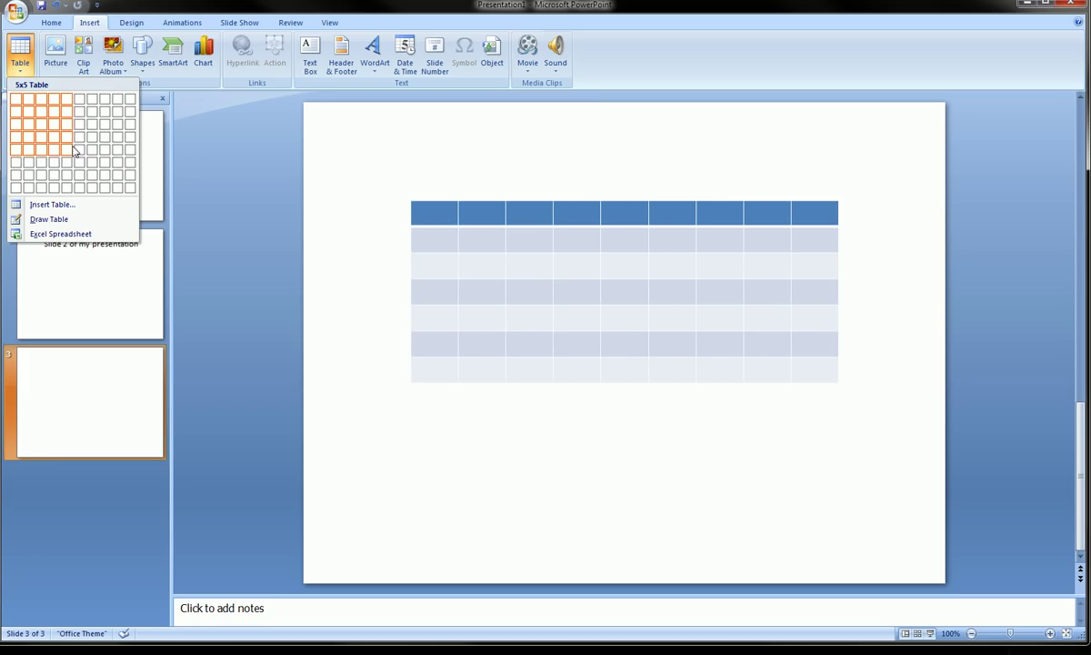
left_click(54, 122)
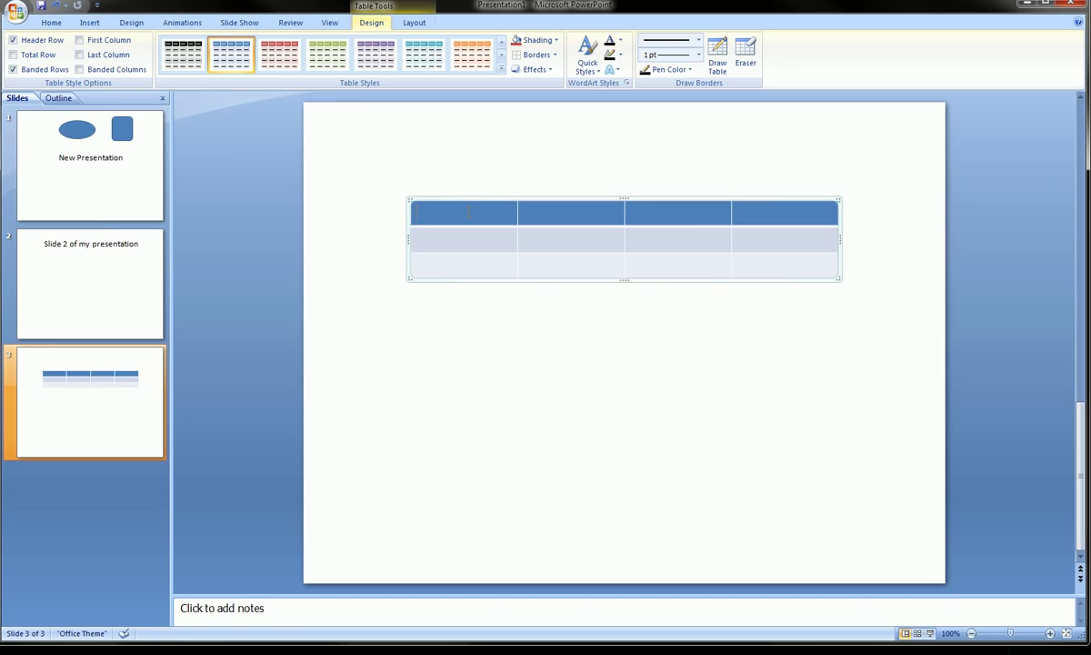
type("column 1")
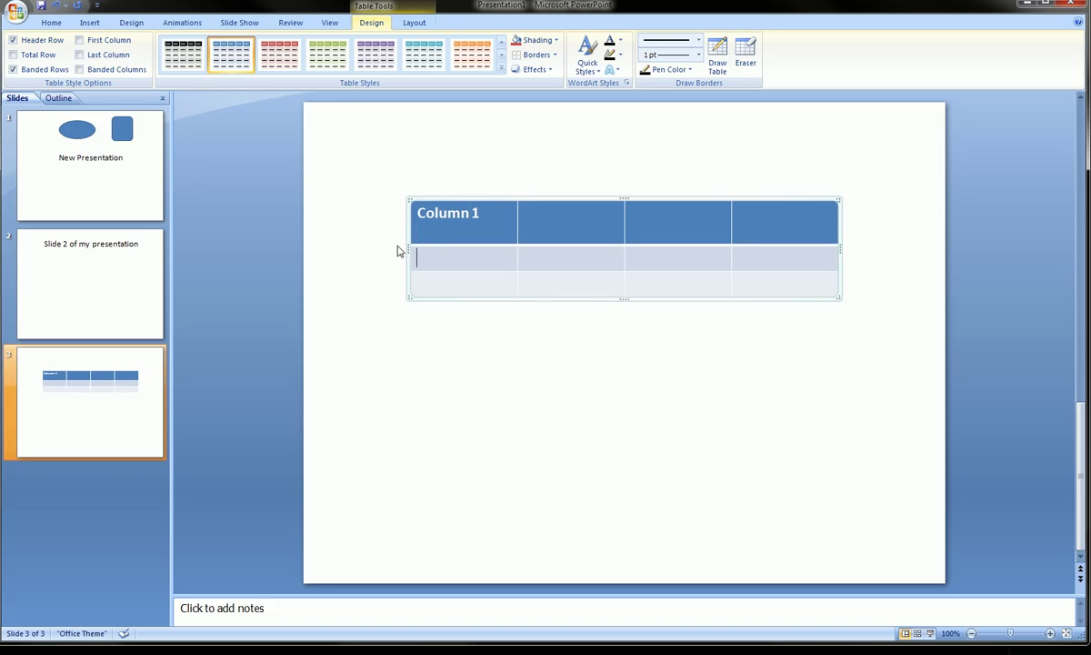
left_click(89, 23)
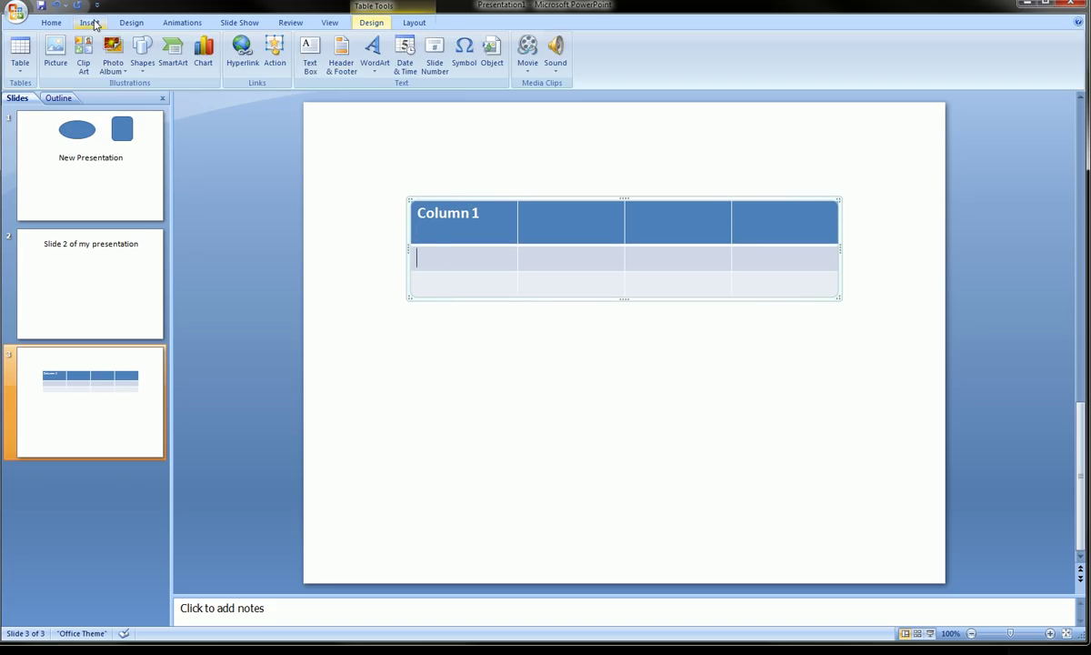
- Embed a new Excel Spreadsheet on slide 3 from the Table menu
left_click(24, 73)
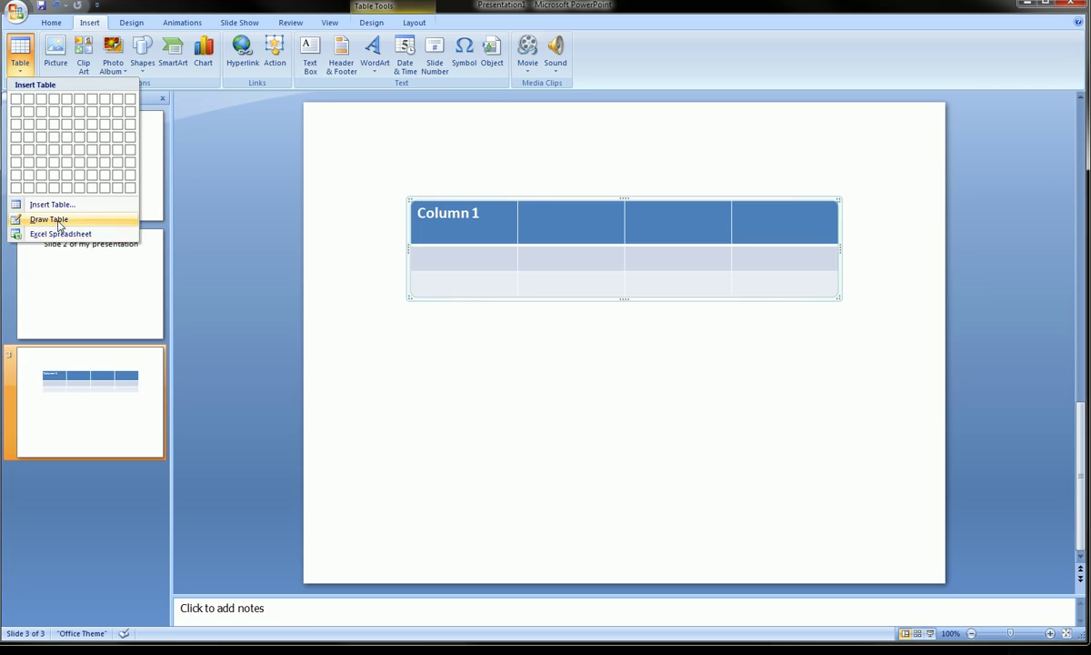
left_click(66, 234)
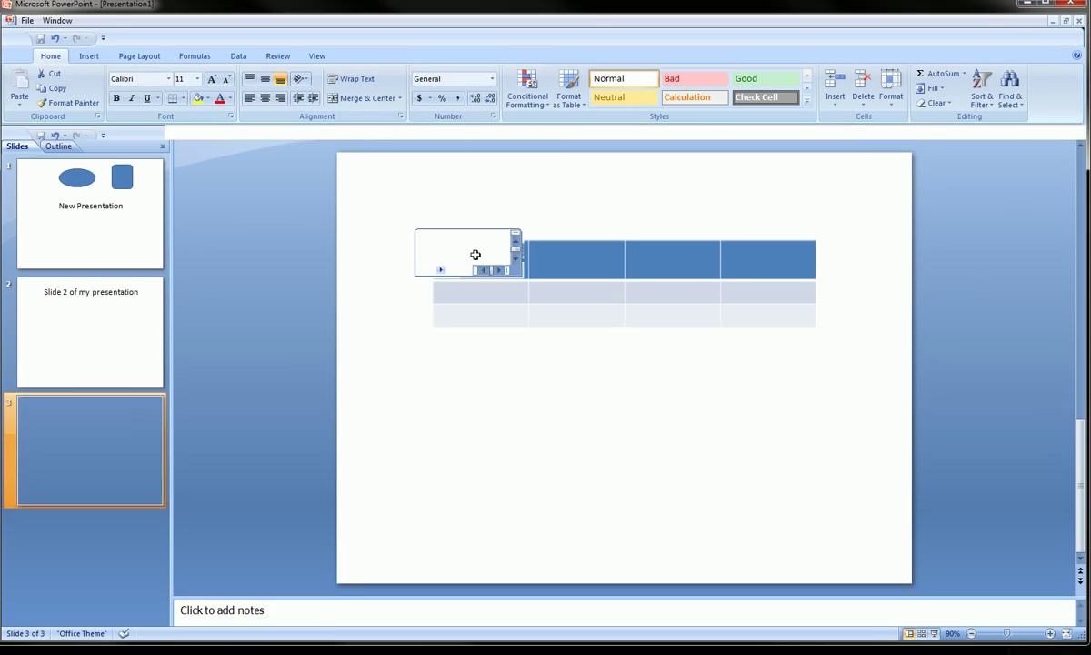
- Enlarge the worksheet and enter dfsaf, sdfsdaf, sadfsdf in column A and asdfsadf in C10
left_click_drag(524, 278, 797, 483)
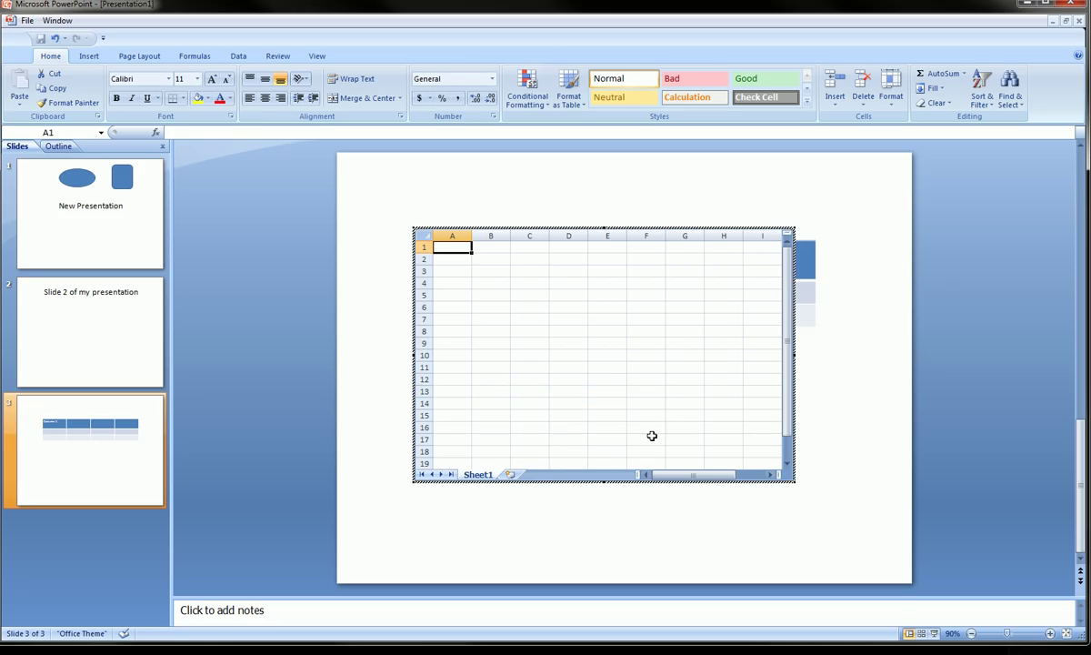
left_click(455, 258)
left_click(455, 248)
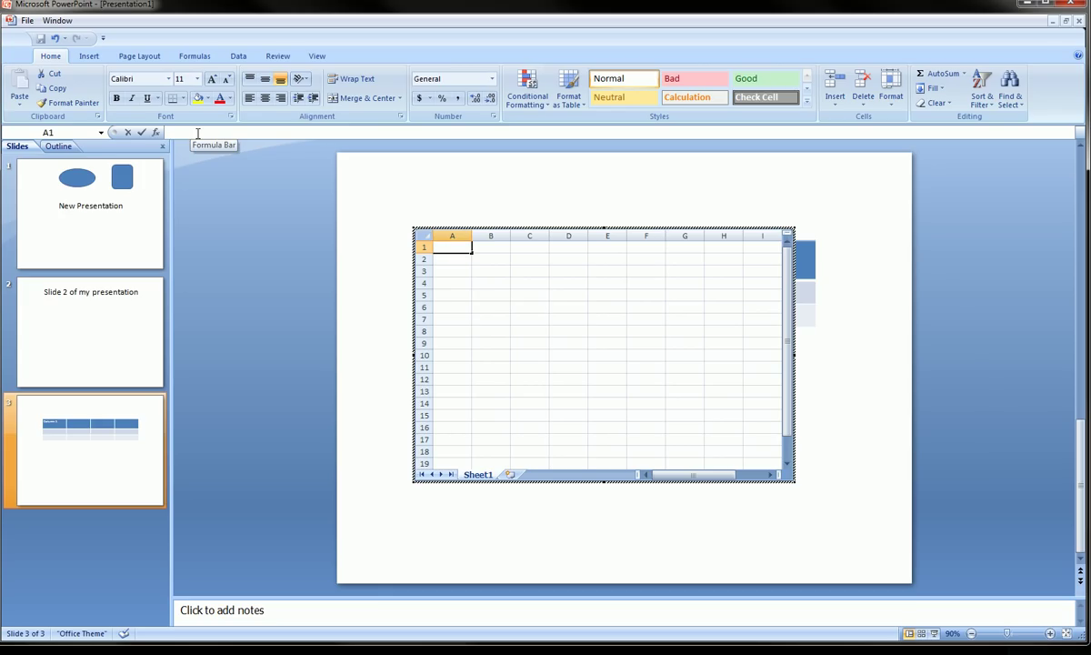
left_click(455, 268)
type("dfsaf")
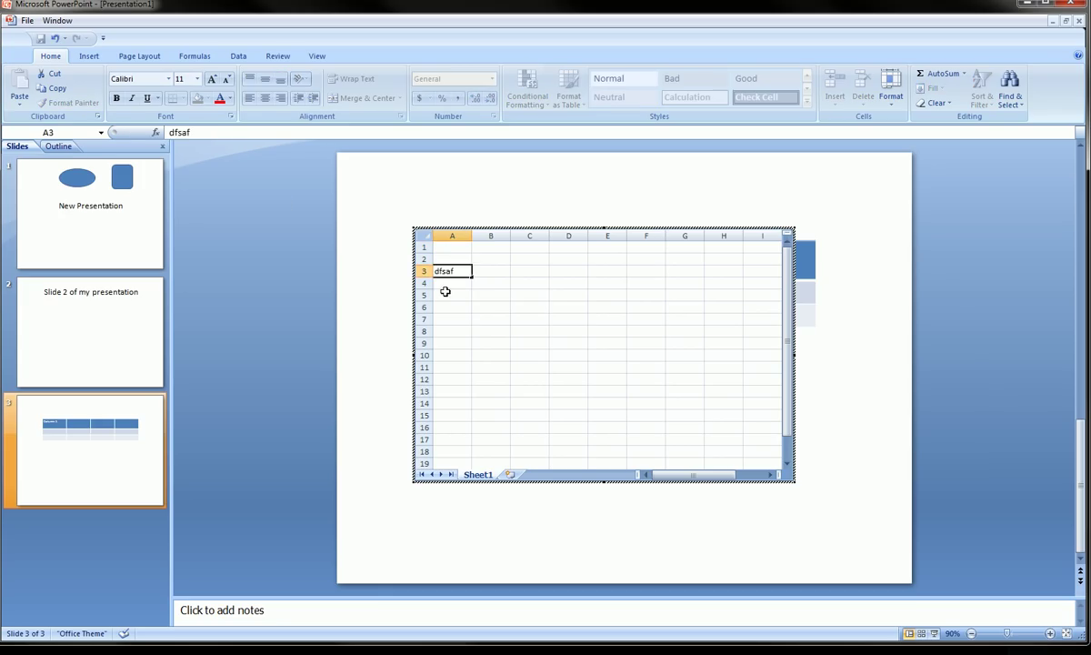
left_click(446, 293)
type("sdfsdaf")
left_click(455, 332)
type("sadfsdf")
left_click(517, 356)
type("asdfsadf")
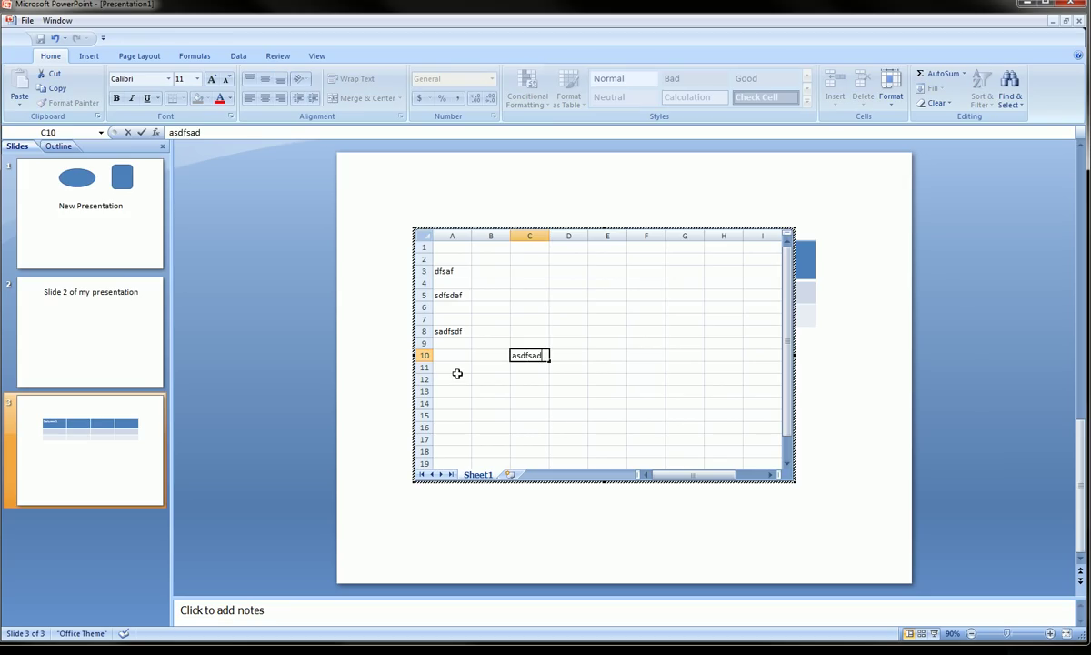
- Enter dsafsadf, sdf, adsfsa, sdafsa, sdaf in C6, E7, E12, A13, C14, then exit the worksheet
left_click(527, 308)
type("dsafsadf")
left_click(620, 318)
type("sdf")
left_click(618, 380)
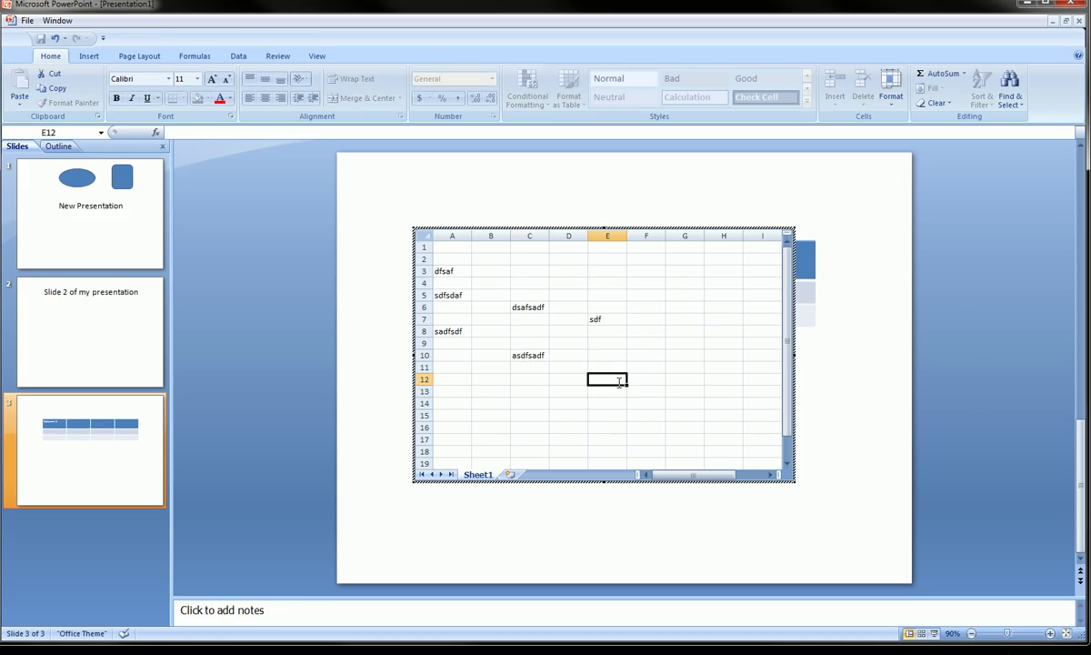
type("adsfsa")
left_click(454, 391)
type("sdafsa")
left_click(514, 402)
type("sdaf")
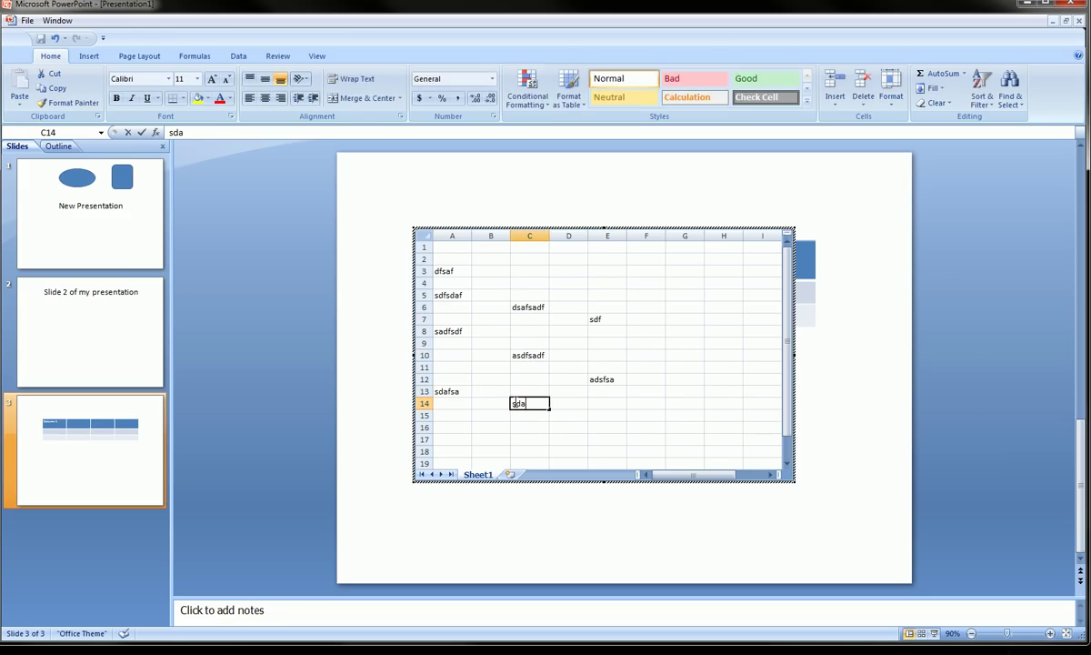
left_click(836, 456)
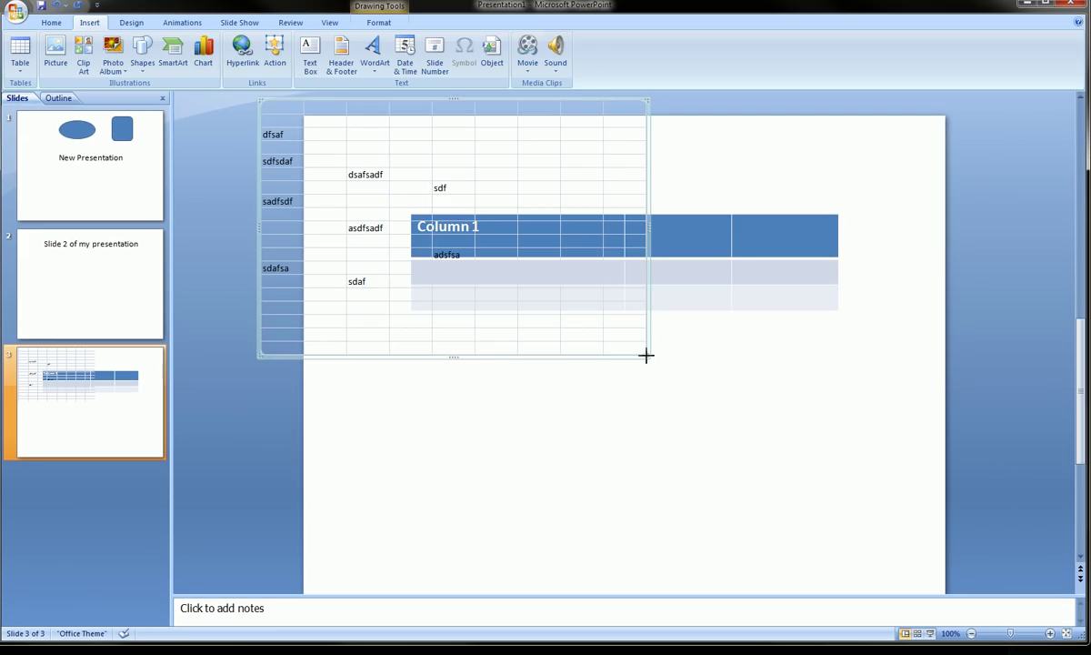
- Move the embedded worksheet below the table on slide 3 and size it to 2.7" by 4.08"
left_click_drag(647, 356, 514, 266)
left_click_drag(381, 102, 420, 320)
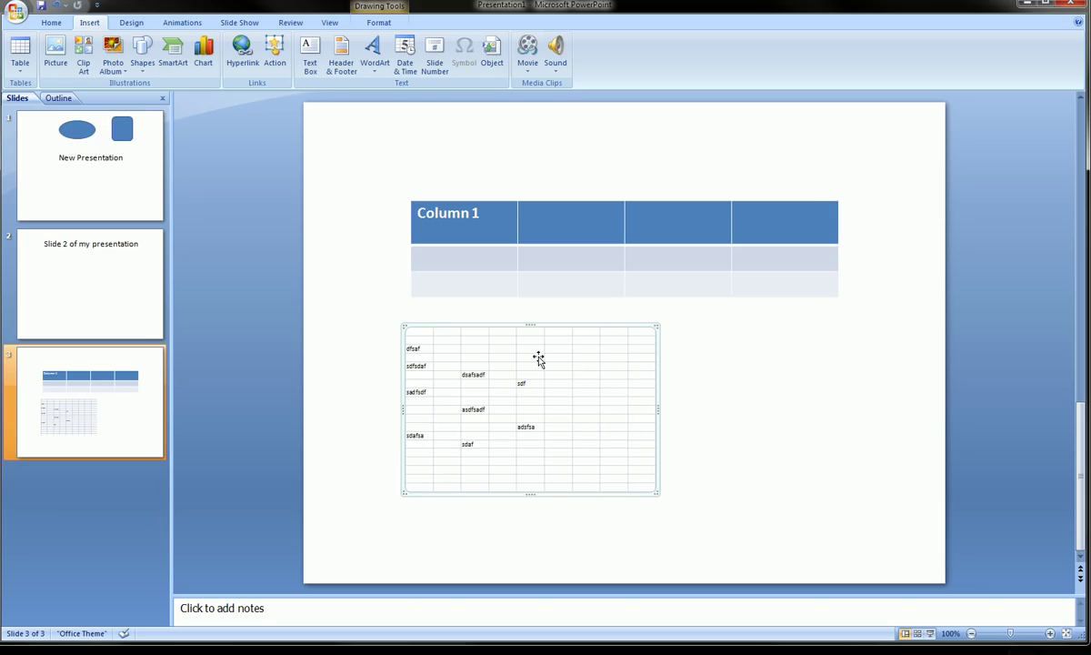
left_click_drag(657, 492, 668, 499)
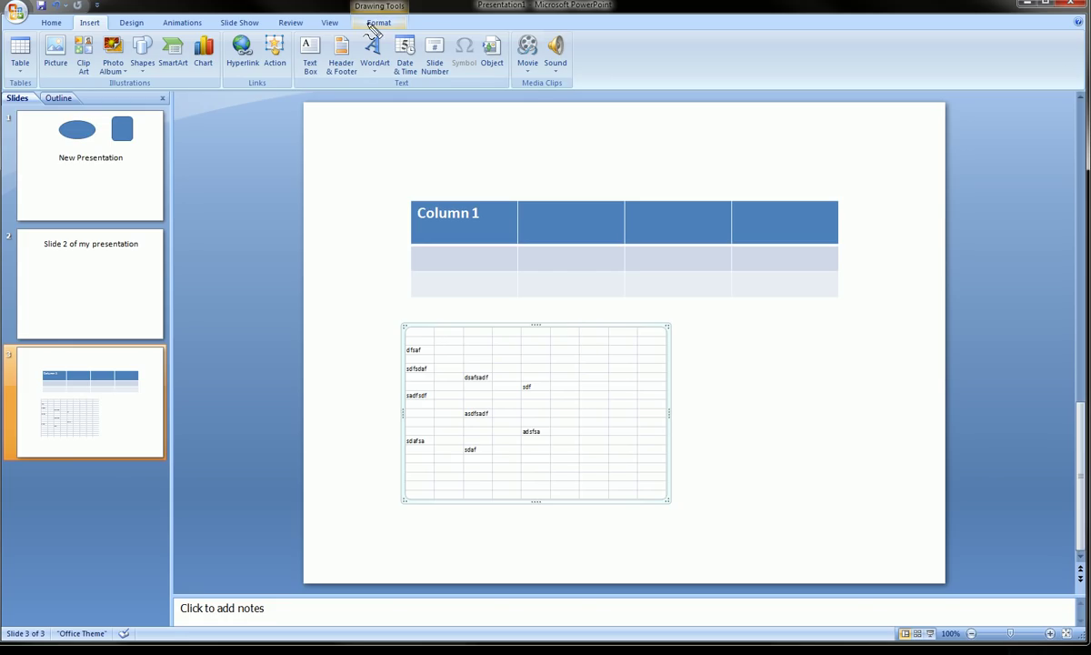
mouse_move(348, 5)
left_mouse_down()
mouse_move(400, 45)
mouse_move(332, 41)
mouse_move(346, 5)
left_mouse_up()
left_click(389, 27)
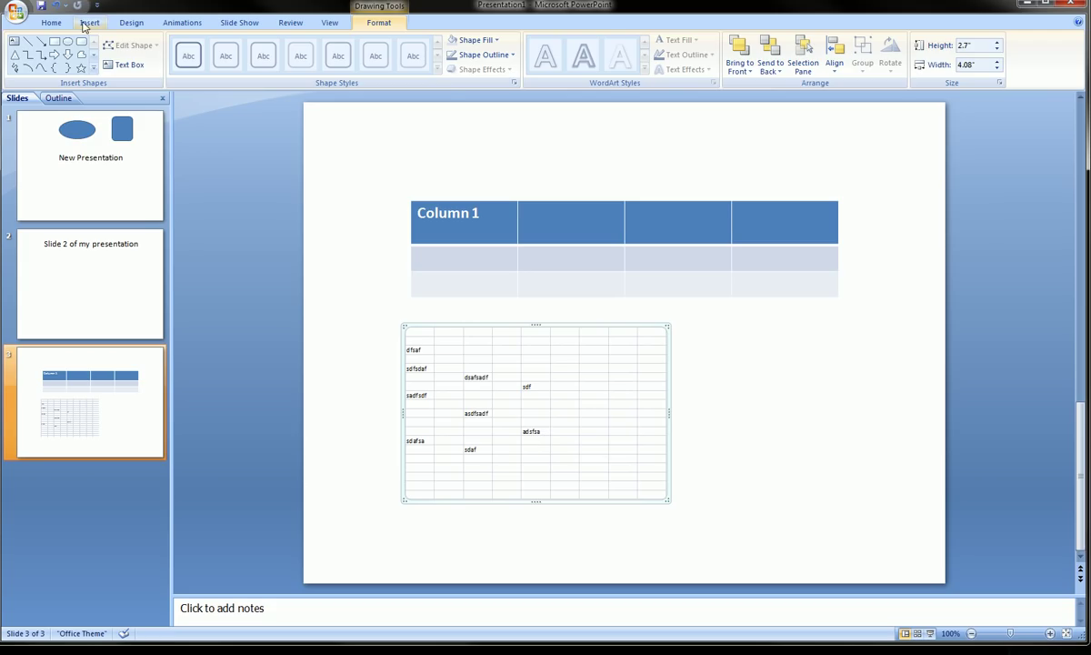
left_click(52, 22)
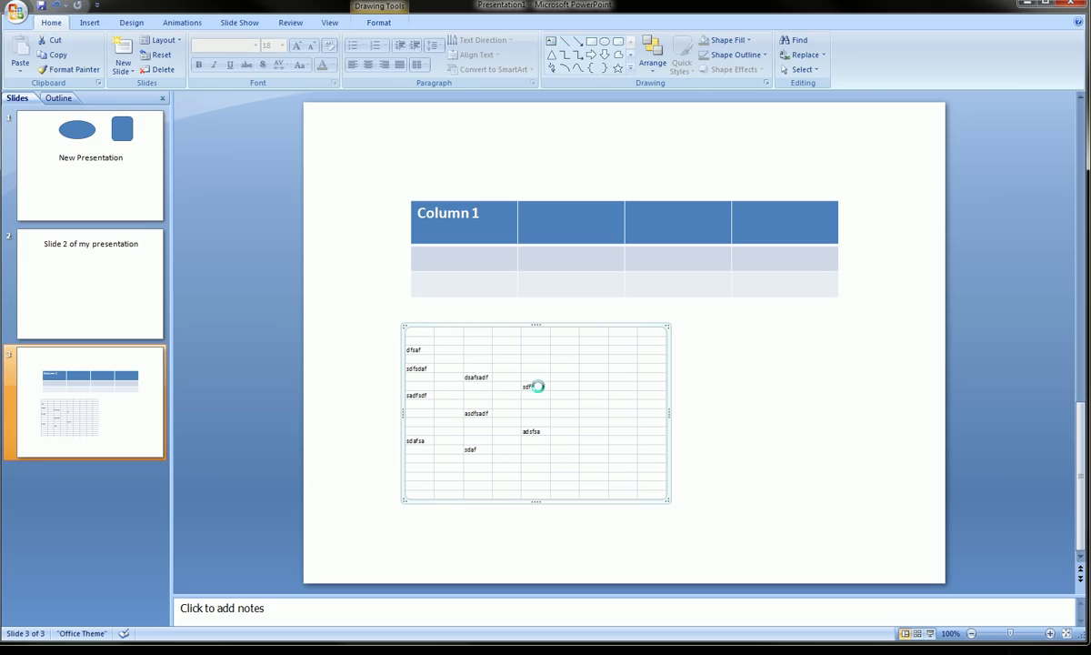